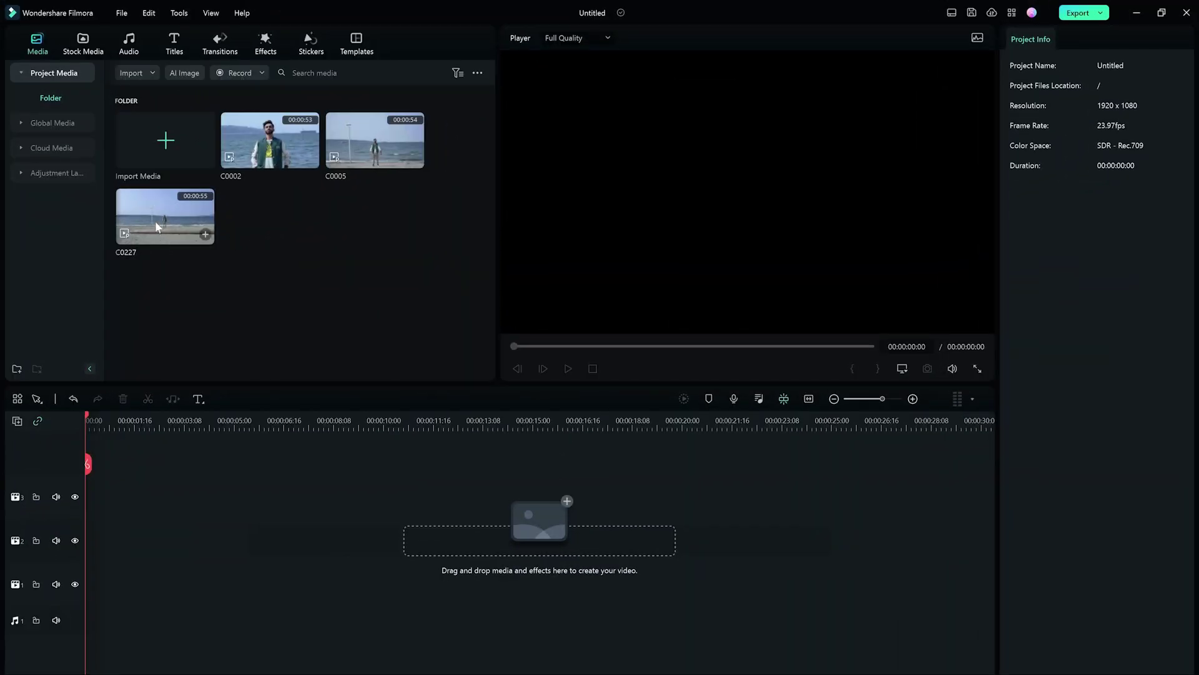
Place clips C0227, C0005 and C0002 at the timeline start on video tracks 1, 2 and 3 respectively.
drag(153, 216, 76, 587)
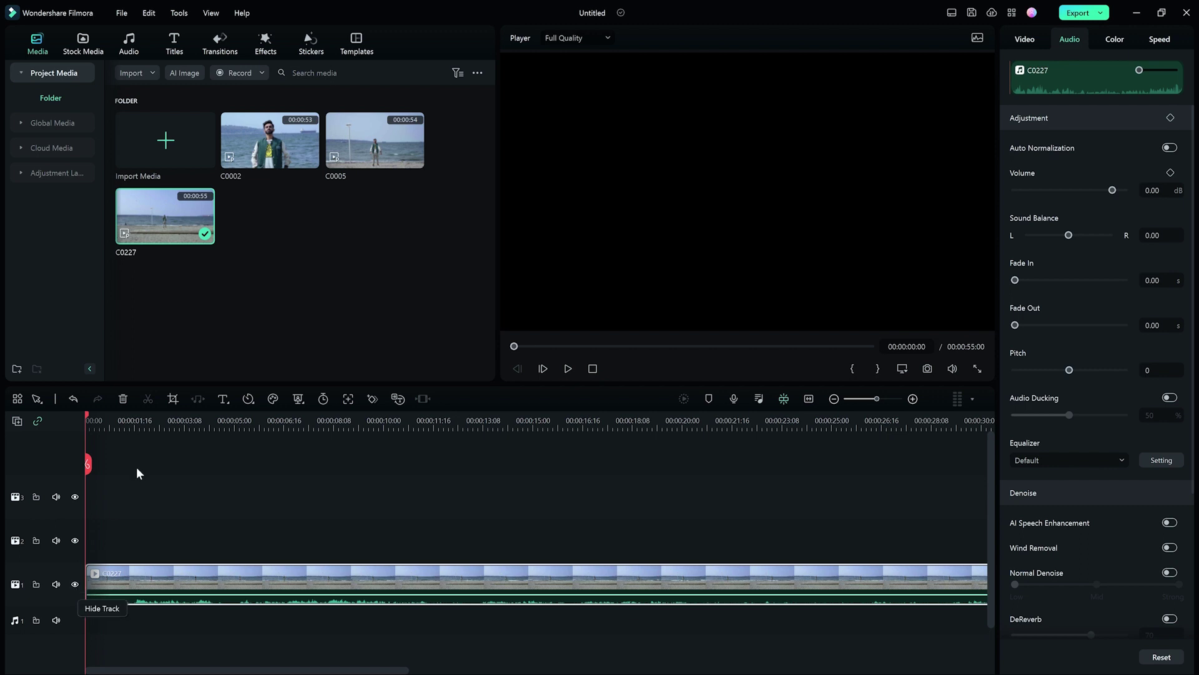
drag(362, 153, 80, 533)
drag(237, 175, 82, 495)
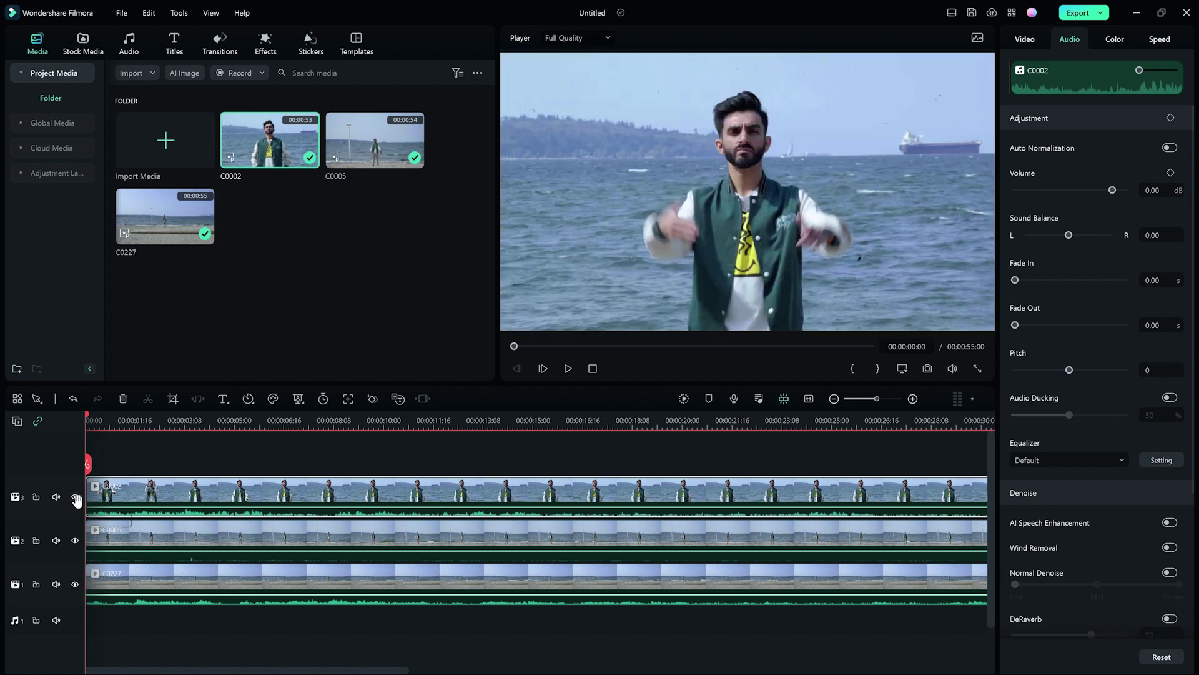
Hide video tracks 3 and 2 and add a position keyframe to C0227 at 00:00:05:22.
click(76, 497)
click(75, 540)
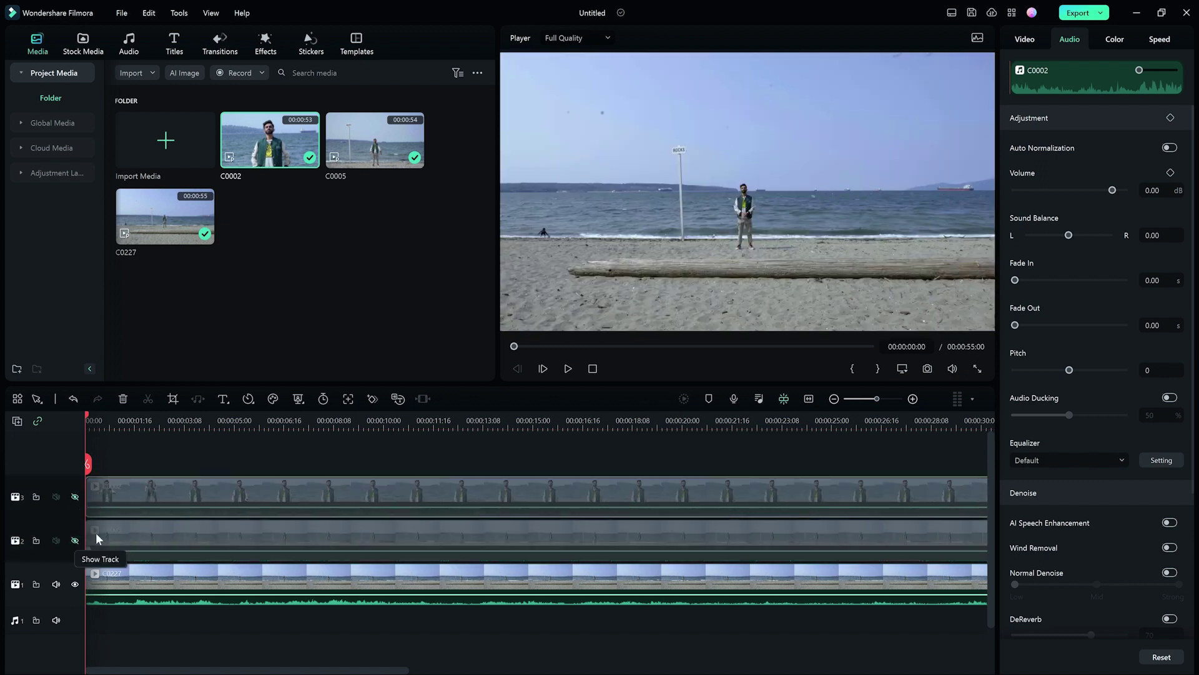
drag(232, 419, 244, 415)
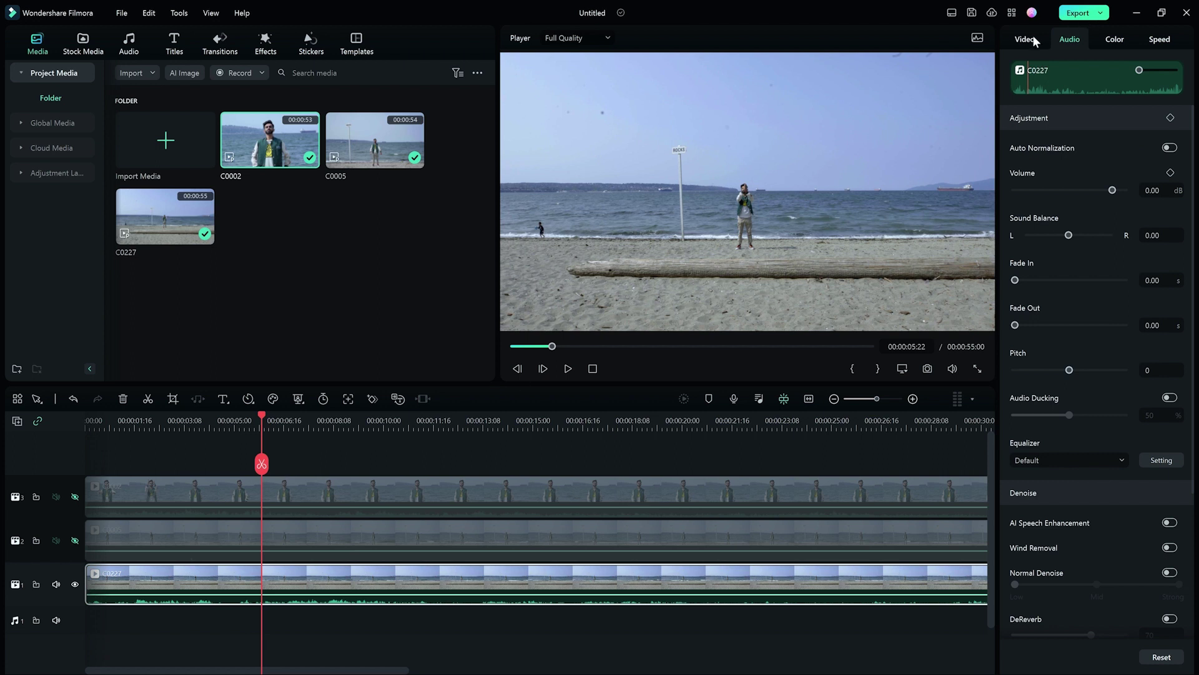
click(1027, 39)
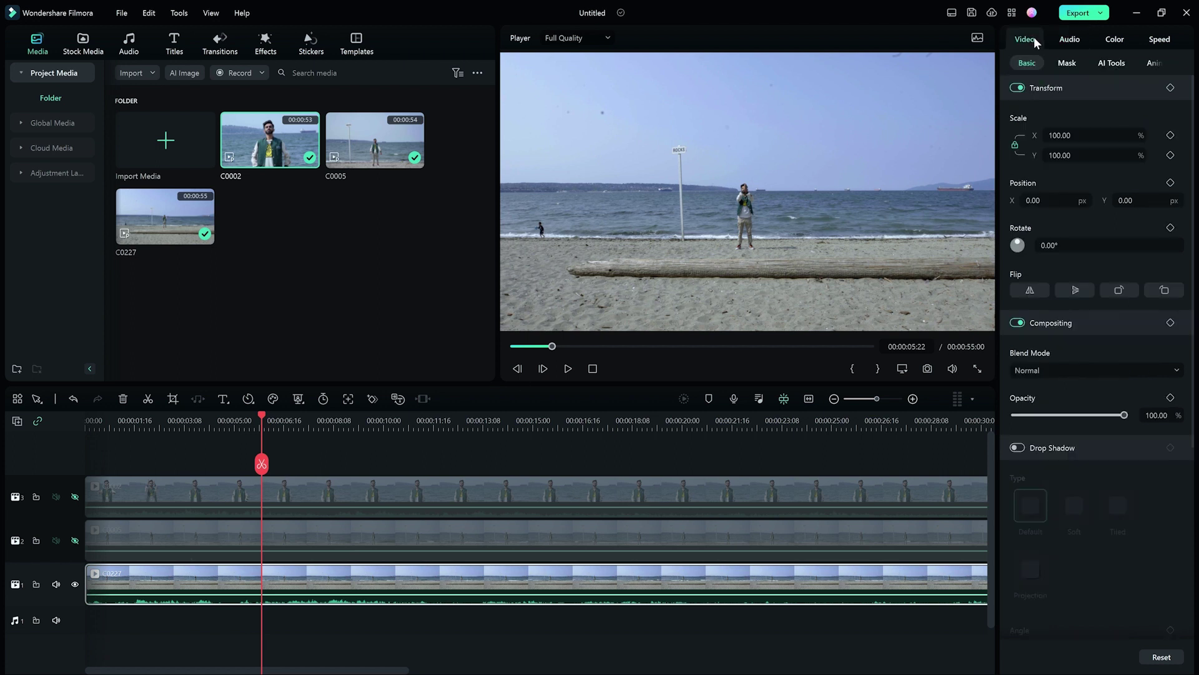
click(1170, 183)
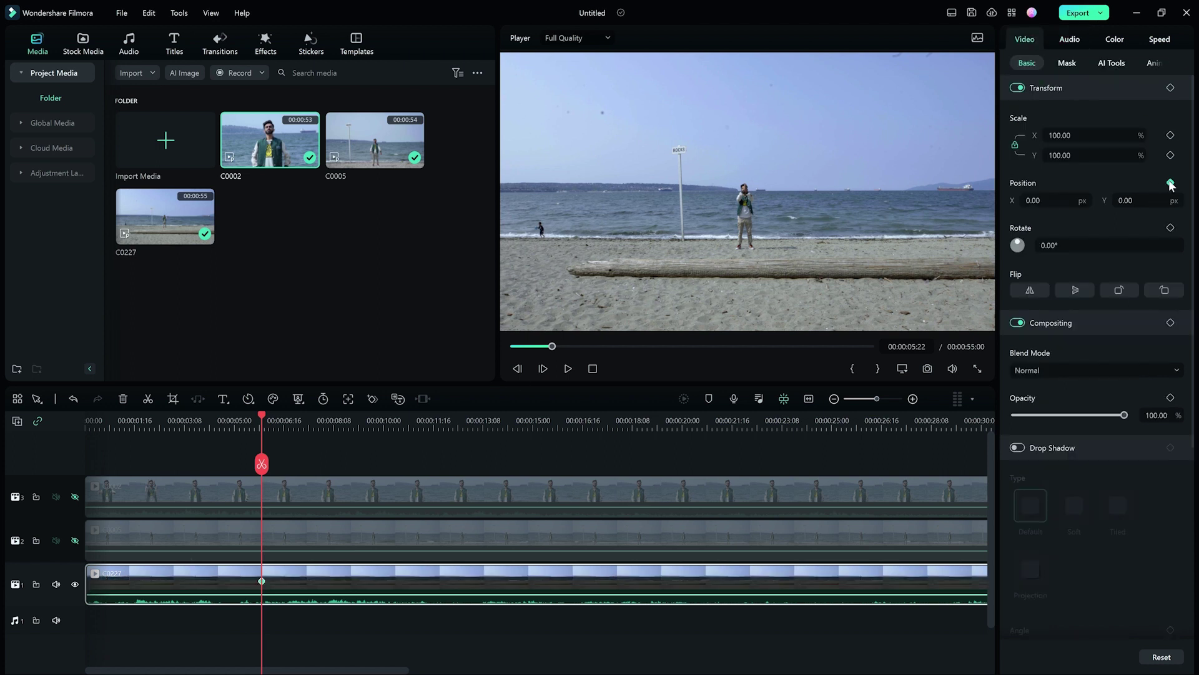
Show video track 2 and add a position keyframe to C0005 at the clap, 00:00:03:22.
click(75, 541)
drag(264, 419, 201, 418)
click(245, 543)
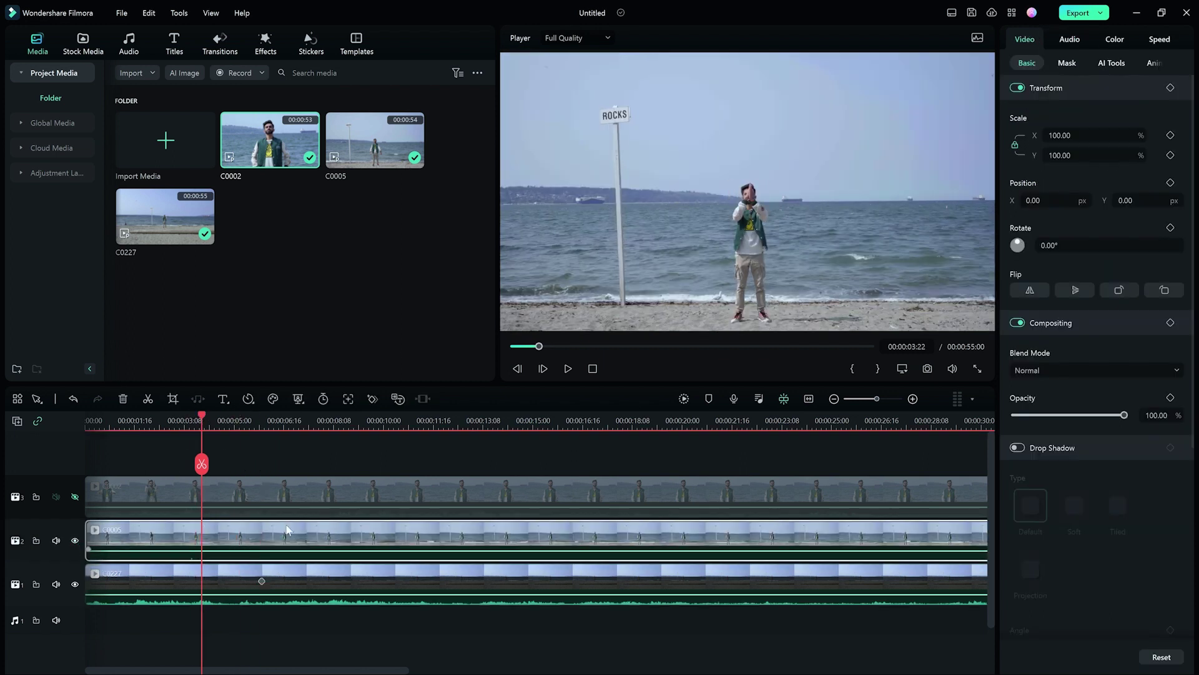
click(1170, 183)
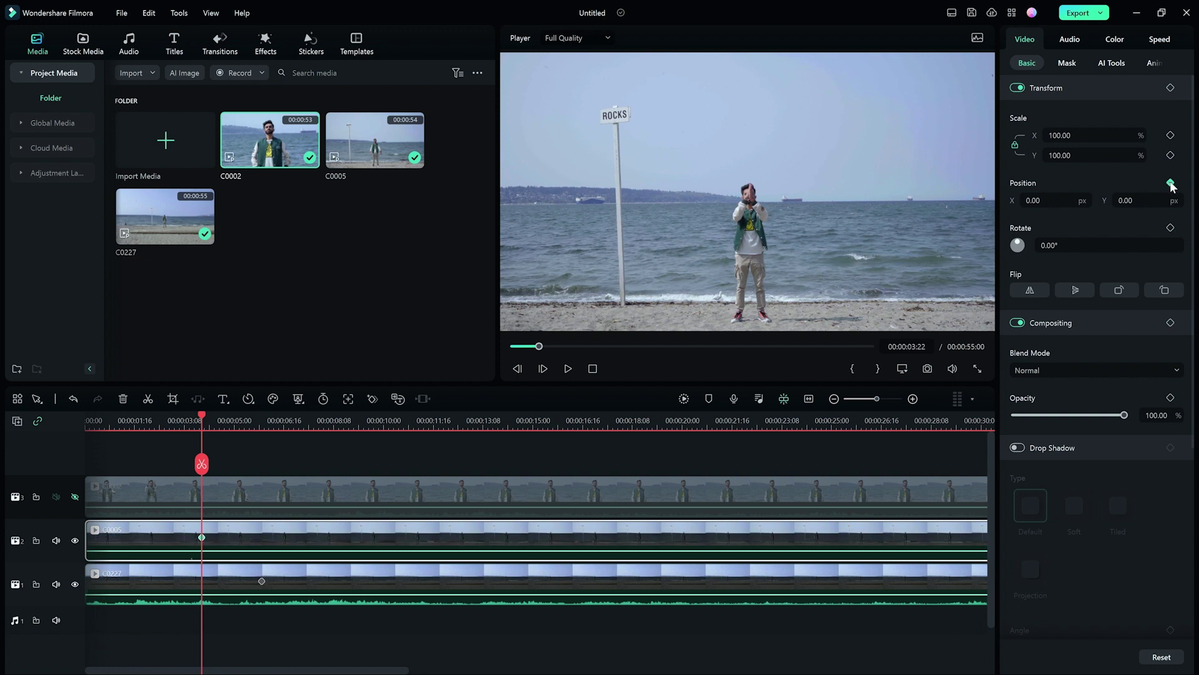
Show video track 3 and add a position keyframe to C0002 at the clap, 00:00:01:02.
click(75, 497)
click(208, 491)
drag(190, 412, 117, 436)
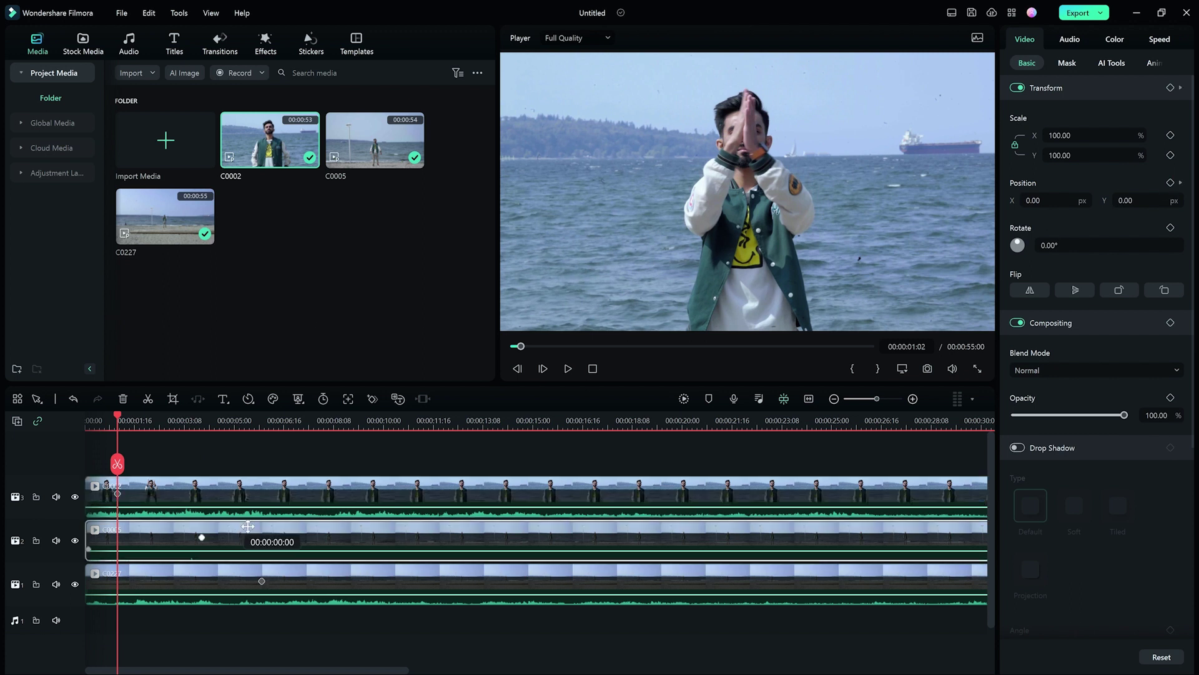
Shift clips C0005 and C0002 along the timeline so their clap keyframes line up with the one on C0227.
drag(206, 536, 269, 537)
drag(287, 493, 433, 490)
click(264, 426)
drag(281, 426, 726, 413)
drag(466, 535, 420, 536)
drag(497, 492, 475, 492)
scroll(463, 451, down, 6)
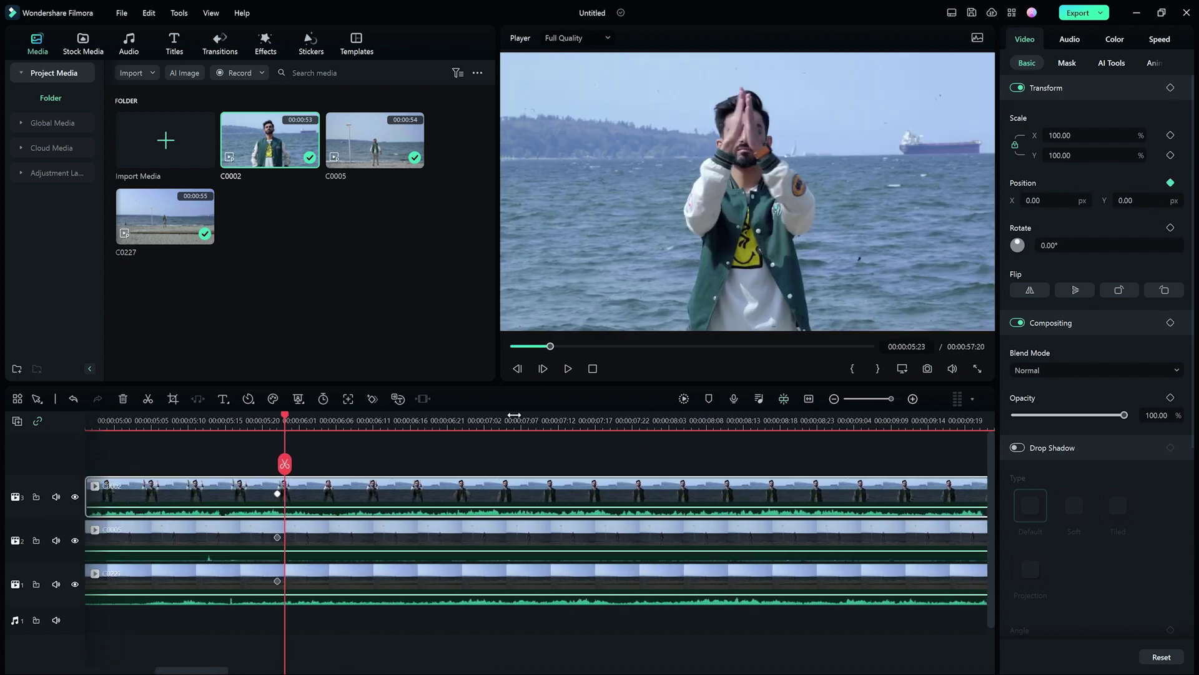
scroll(208, 420, down, 2)
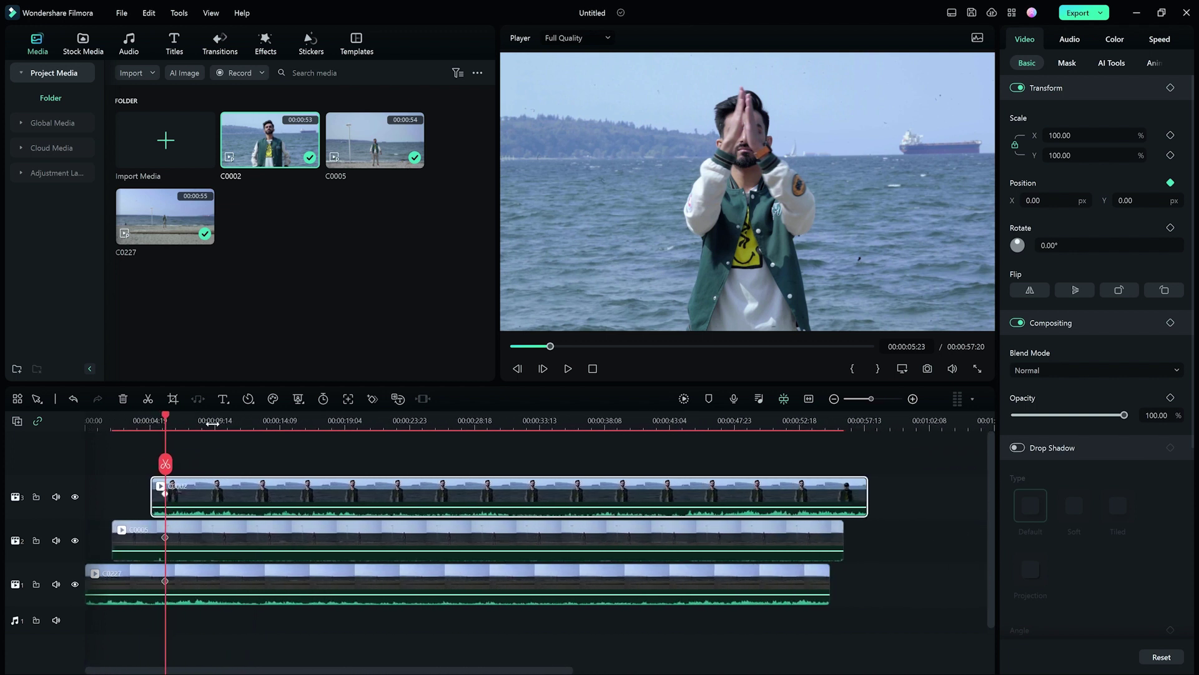
Move the keyframes of all three clips to 00:00:14:00 and add scale keyframes there.
drag(260, 420, 273, 422)
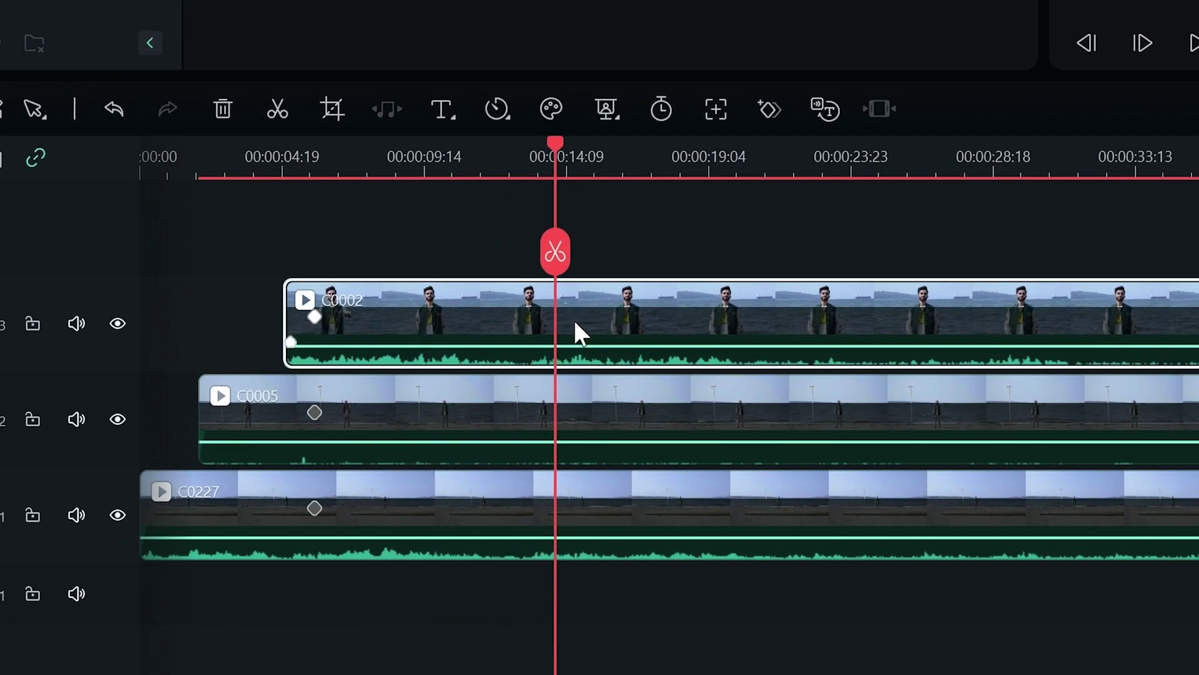
click(600, 399)
click(592, 486)
drag(314, 508, 555, 508)
click(365, 427)
drag(314, 412, 555, 420)
click(374, 328)
mouse_move(314, 316)
mouse_down()
mouse_move(497, 336)
mouse_move(563, 327)
mouse_up()
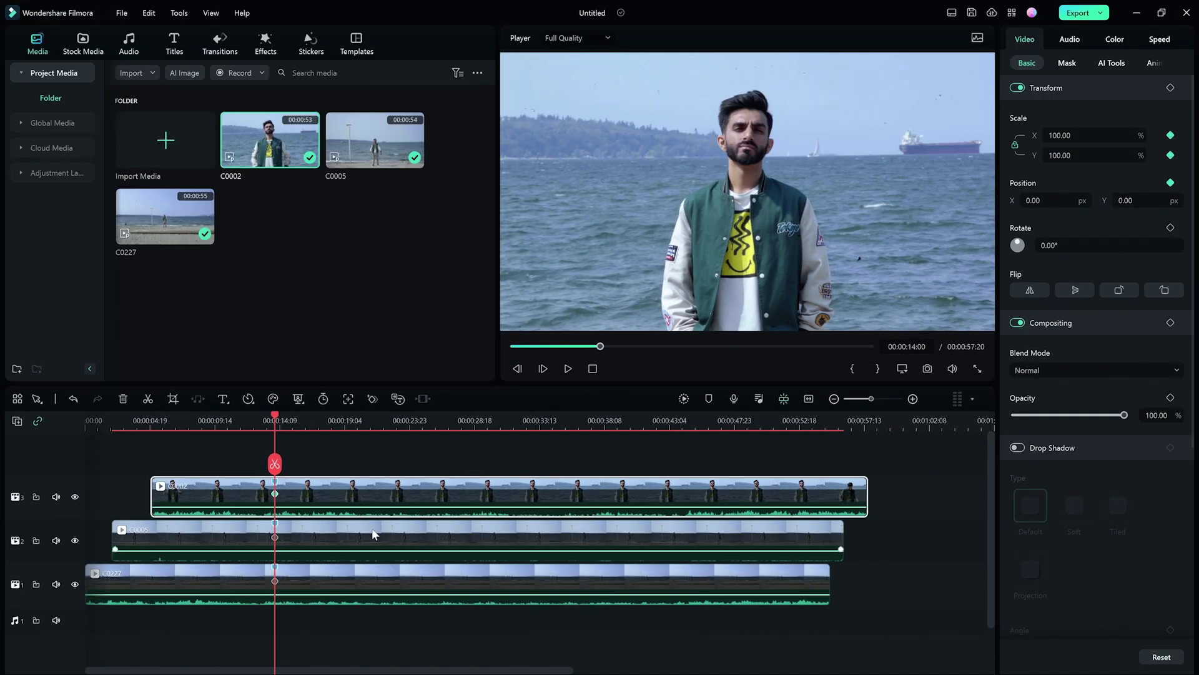
click(373, 530)
click(326, 581)
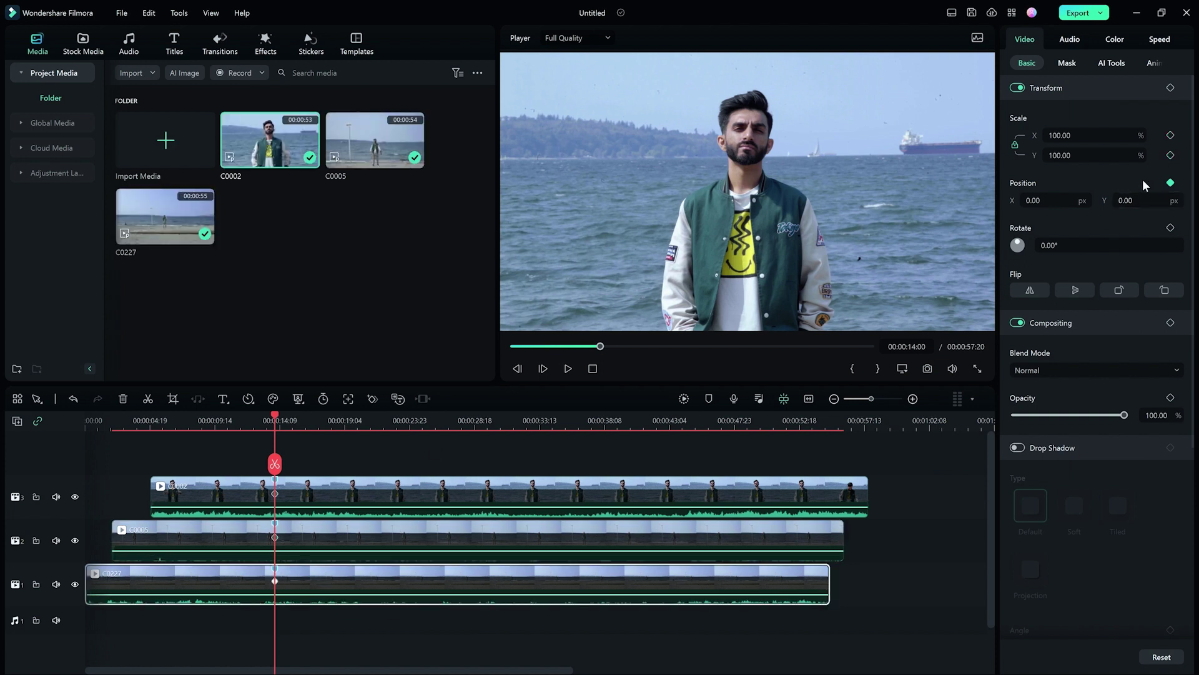
Hide video track 3 and lower the opacity of C0005 to about 50% so C0227 shows through.
click(74, 498)
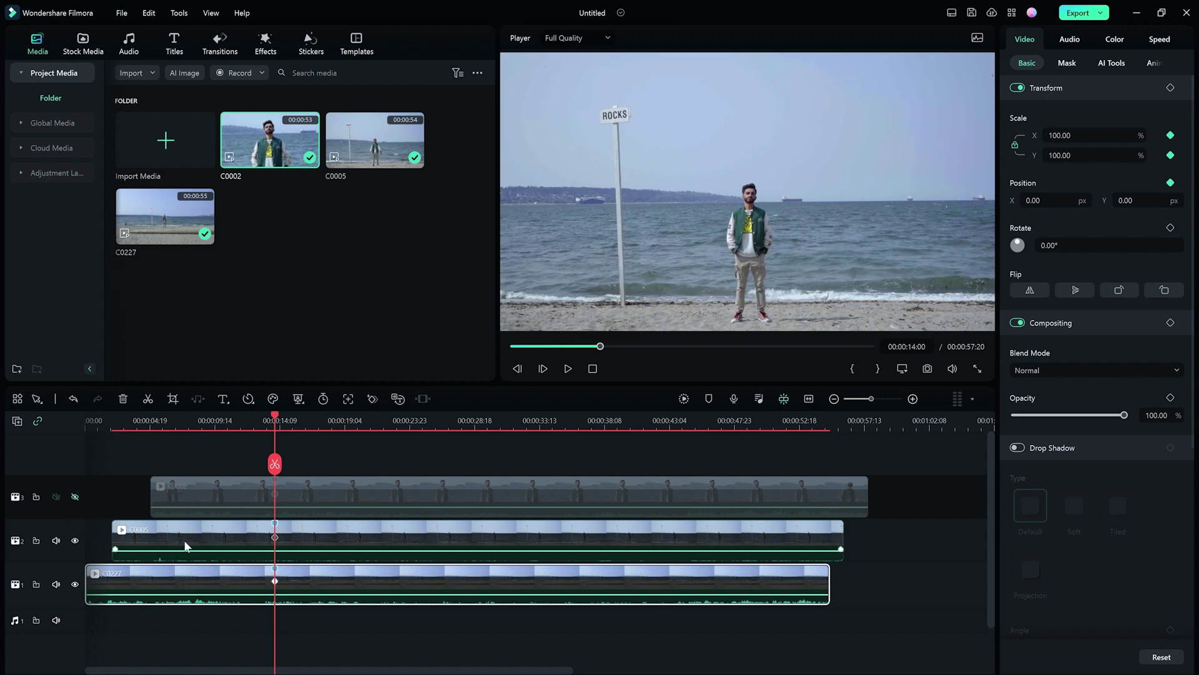
click(303, 544)
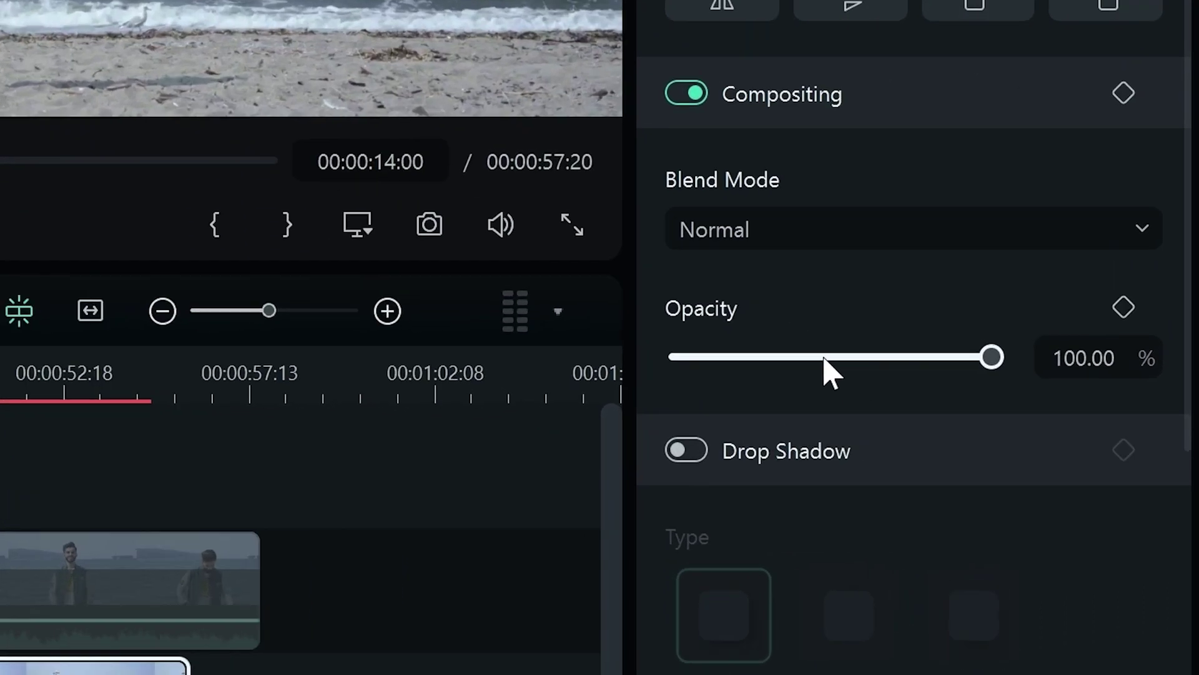
click(828, 358)
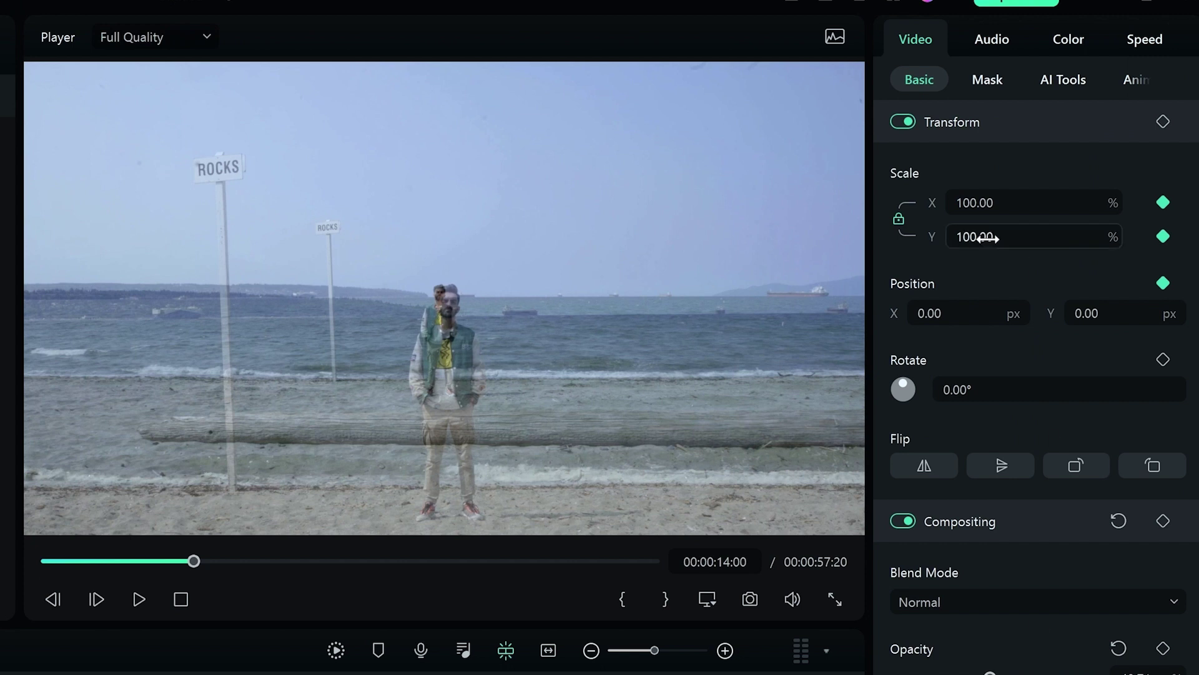
Set the scale of C0005 to 46.8% at 00:00:14:00.
drag(988, 238, 954, 238)
drag(993, 202, 913, 195)
text(46.8)
key(Return)
Set the position of C0005 to X -15 px and Y 16 px to overlay the man in C0227.
click(961, 313)
text(-15)
key(Tab)
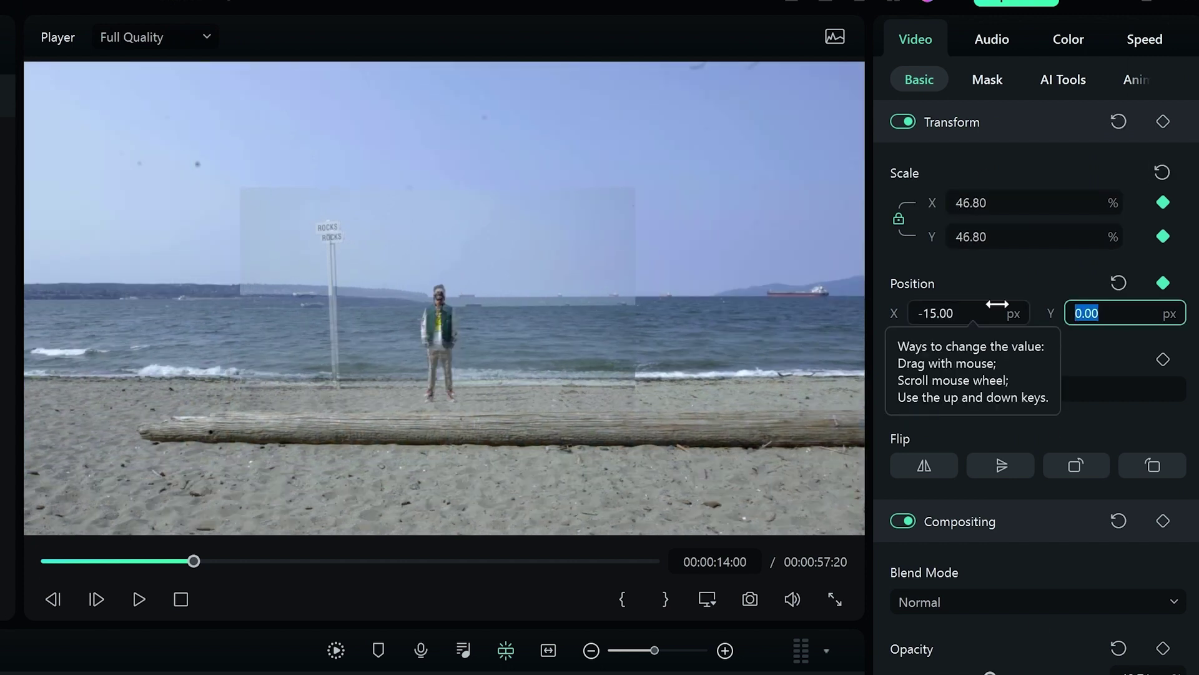
text(22)
key(Return)
drag(1099, 312, 1096, 312)
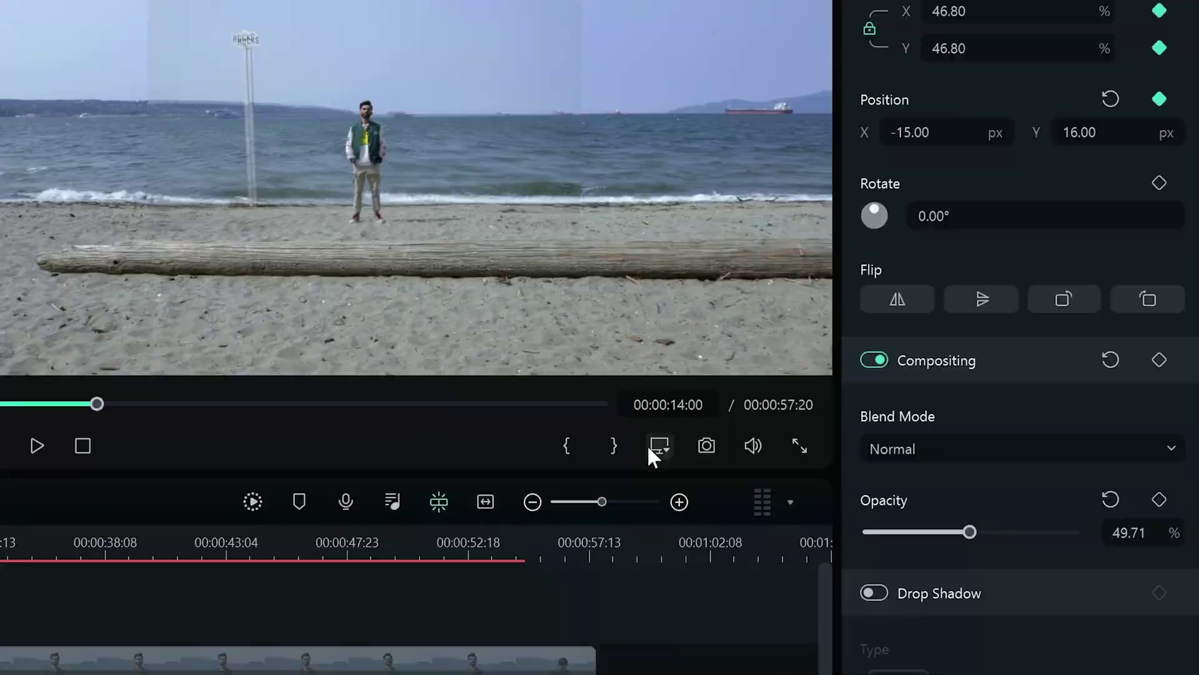
Fine-tune C0005 in a magnified preview to X -14 px, Y 17 px and 0.2° rotation, and restore its opacity to 100%.
click(707, 598)
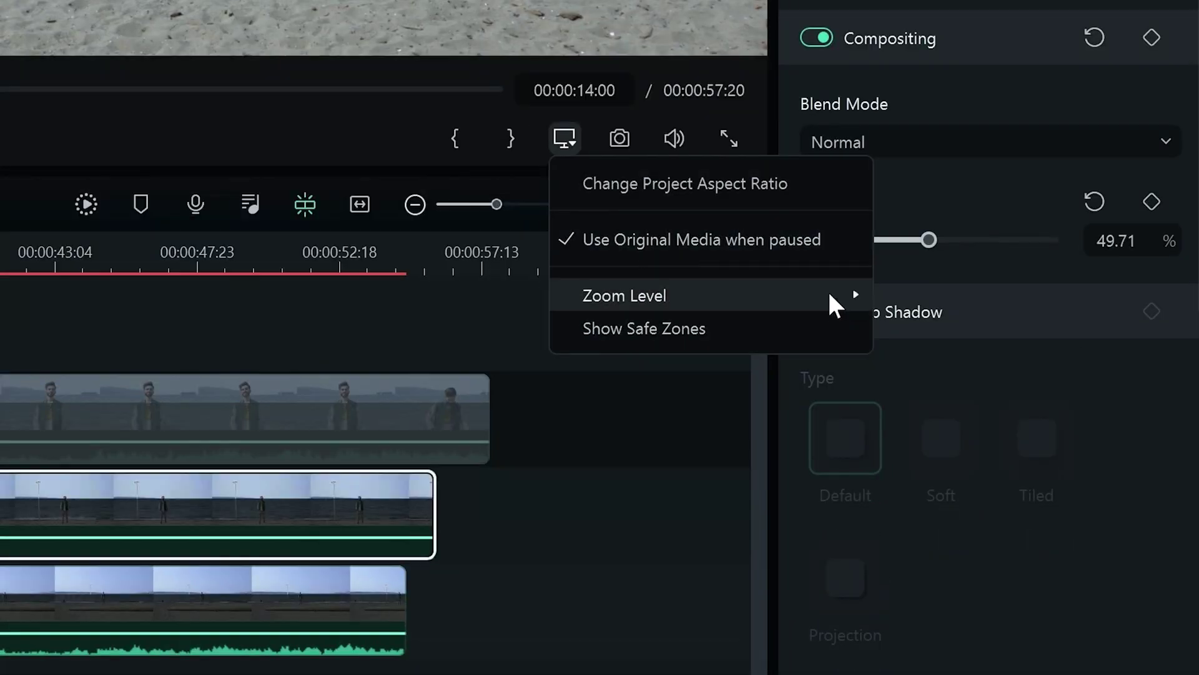
mouse_move(830, 295)
click(840, 494)
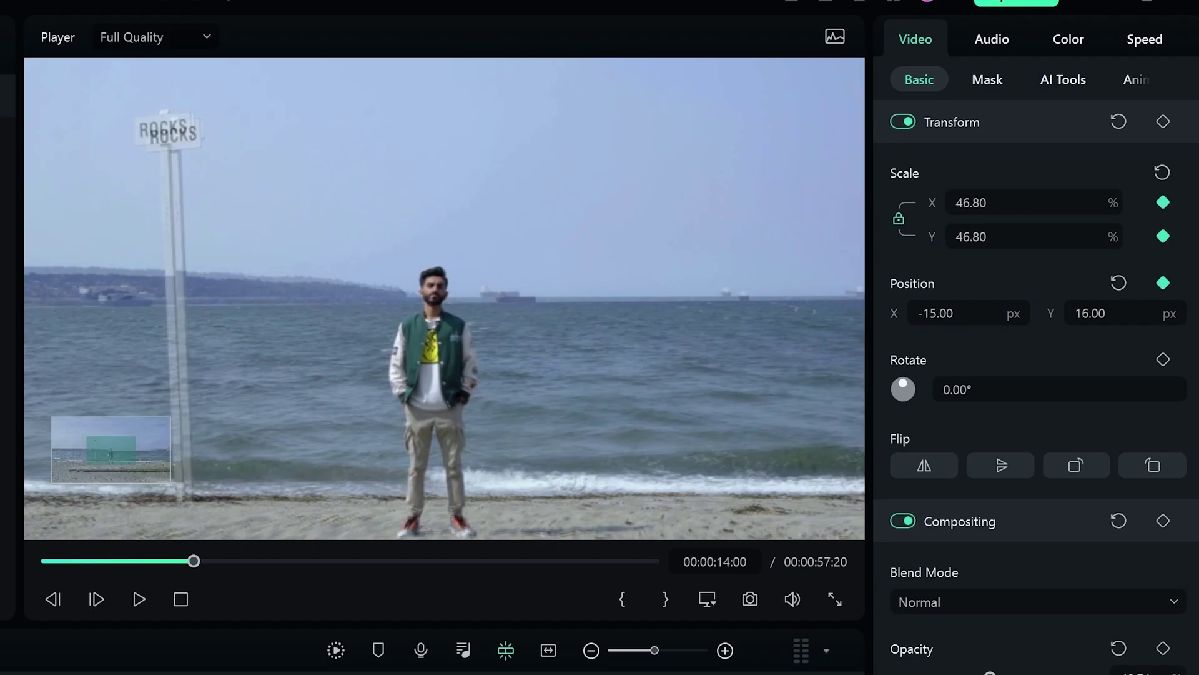
drag(1090, 313, 1091, 313)
drag(993, 389, 866, 383)
text(0.2)
key(Return)
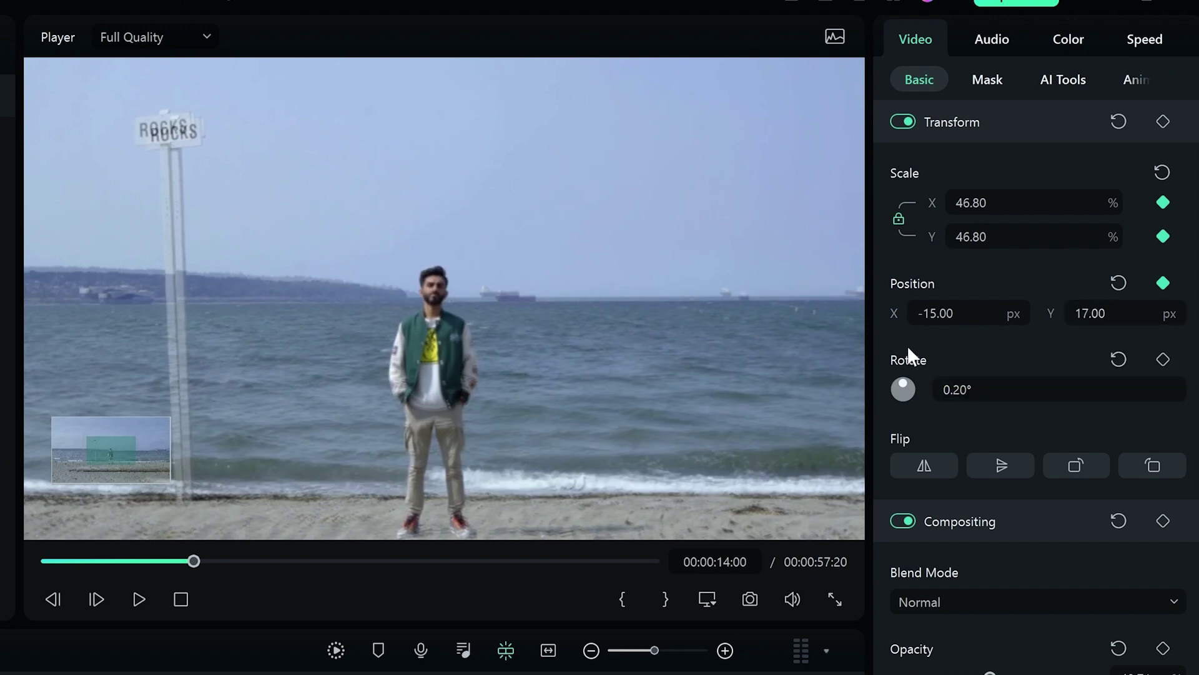
drag(932, 313, 934, 313)
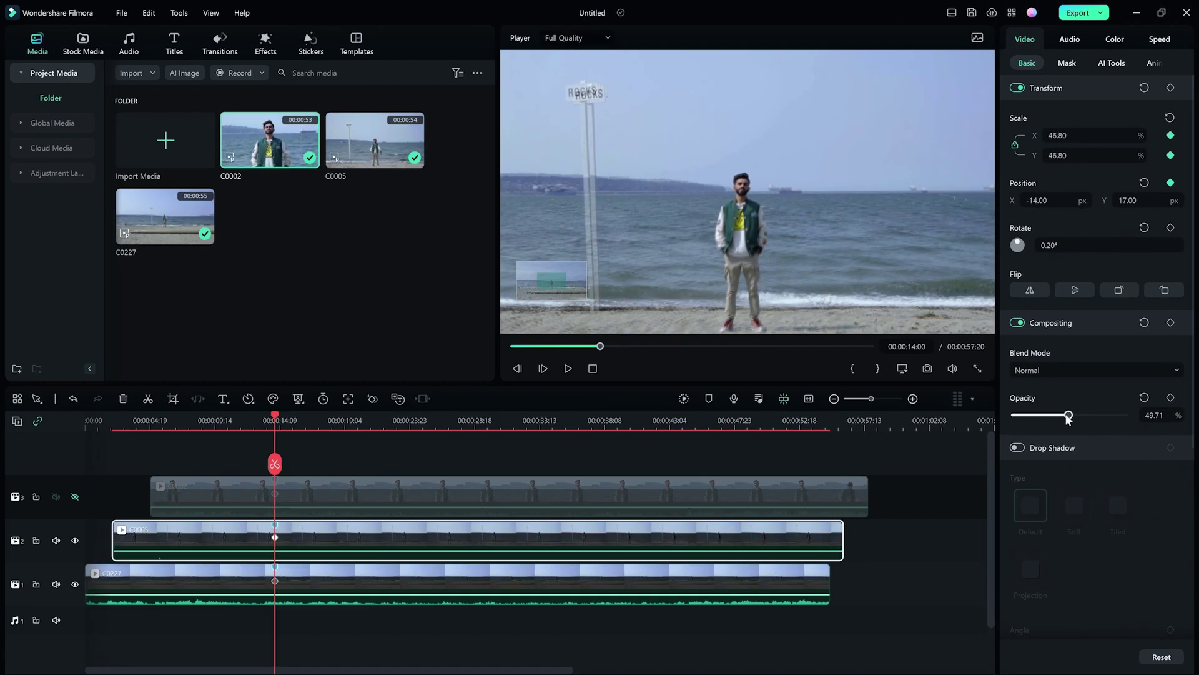
drag(1068, 417, 1133, 420)
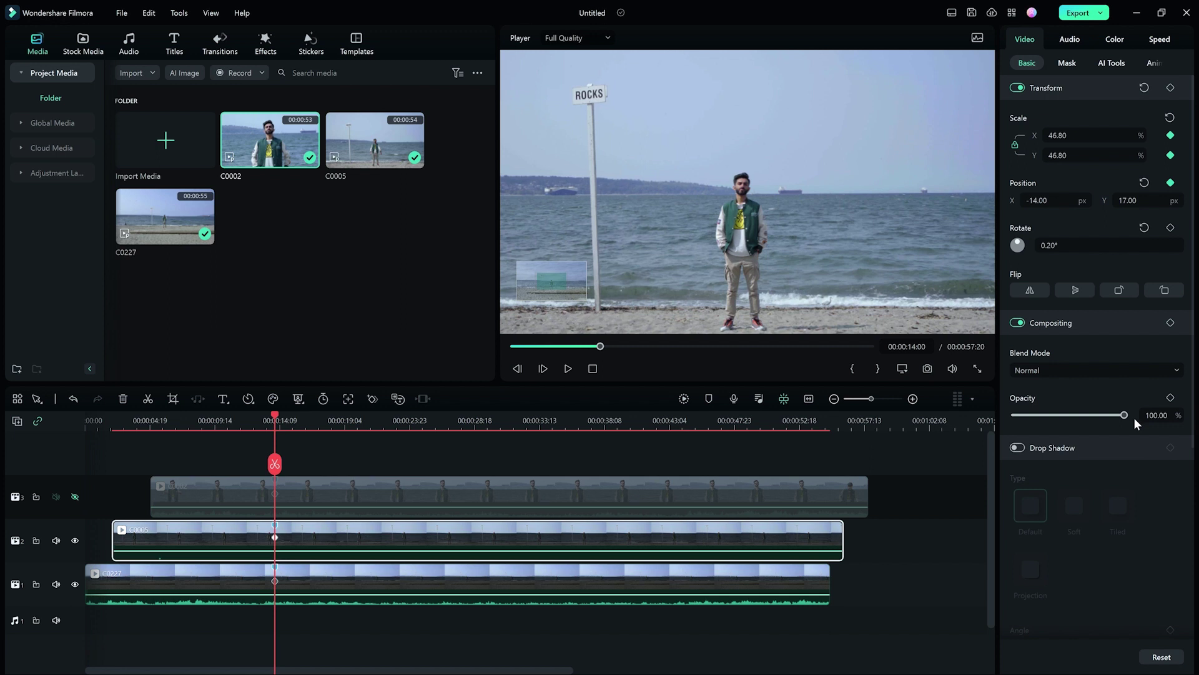
Show video track 3 and lower the opacity of C0002 to about 40%.
click(72, 495)
click(317, 488)
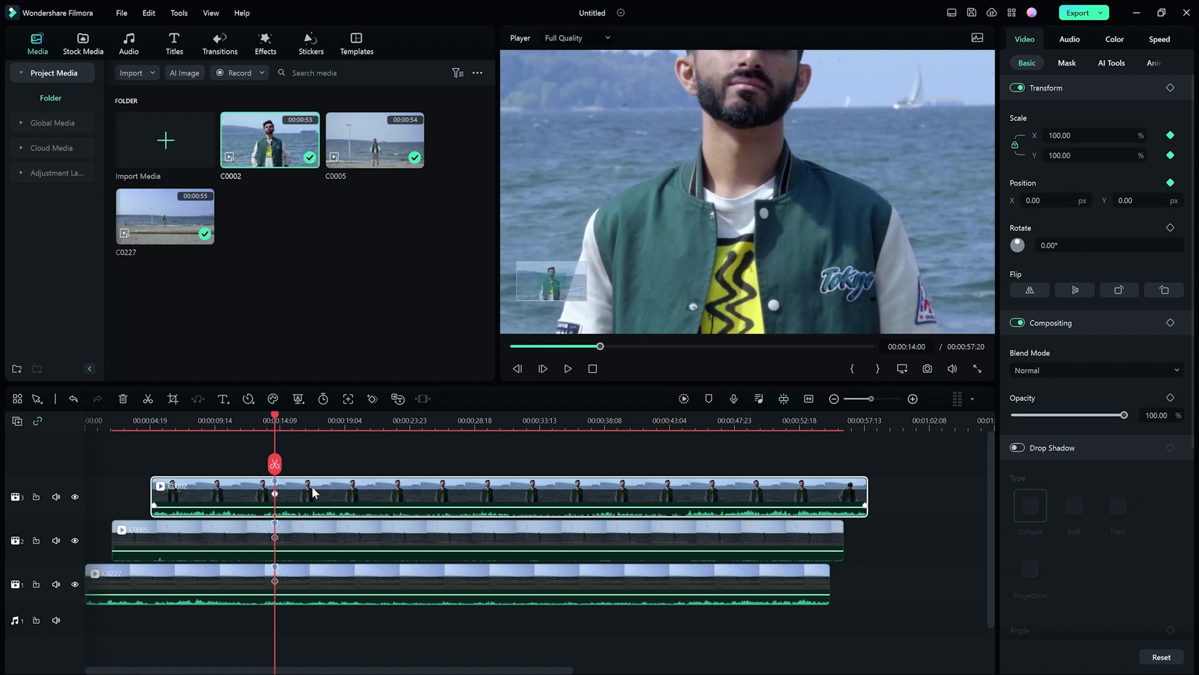
drag(1072, 419, 1068, 418)
Match C0002 to the man underneath with a scale of 12.5% and a position of X -10 px, Y -12 px.
drag(1075, 156, 1023, 158)
text(16)
text(12.5)
drag(1045, 200, 992, 200)
text(-11)
drag(1138, 199, 1093, 199)
text(-21)
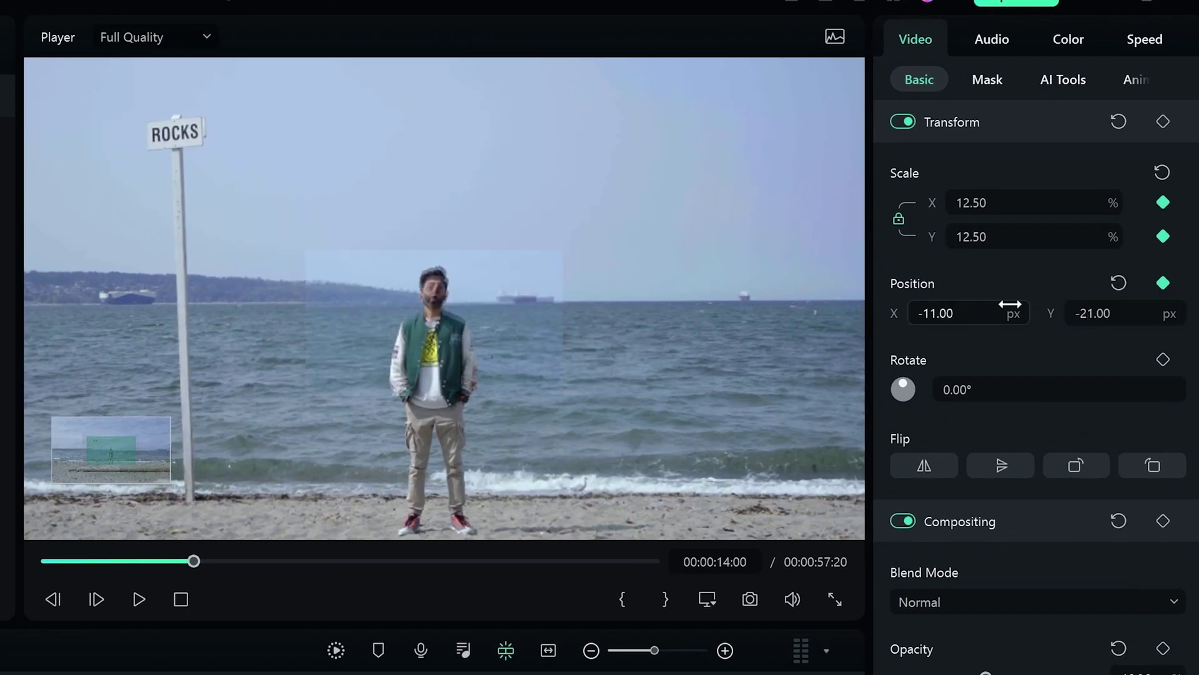
scroll(1097, 313, up, 3)
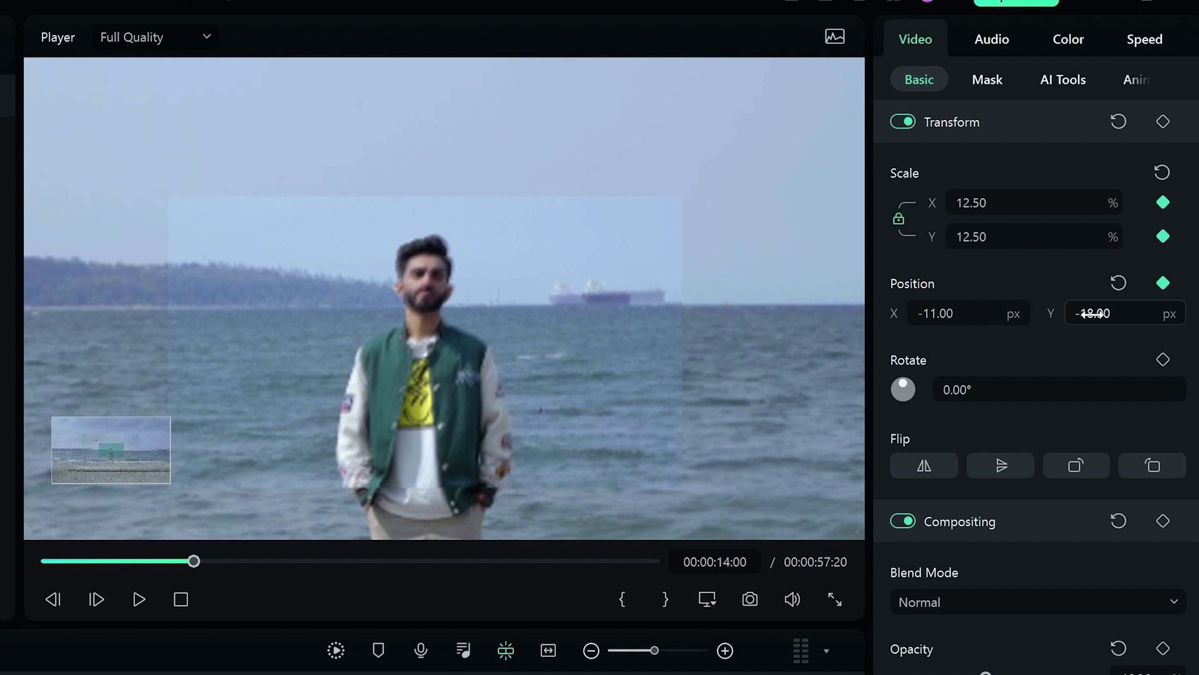
scroll(1093, 311, up, 1)
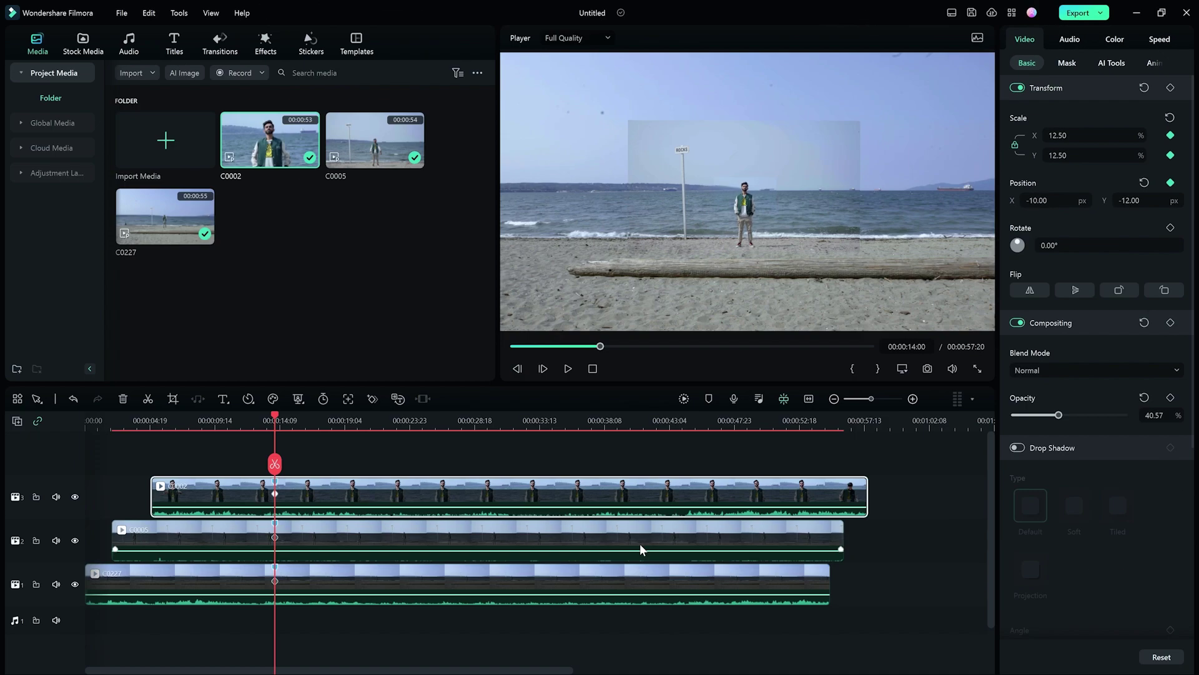
Add a marker at 00:00:13:00 to each of the clips C0002, C0005 and C0227.
click(249, 415)
drag(250, 414, 264, 418)
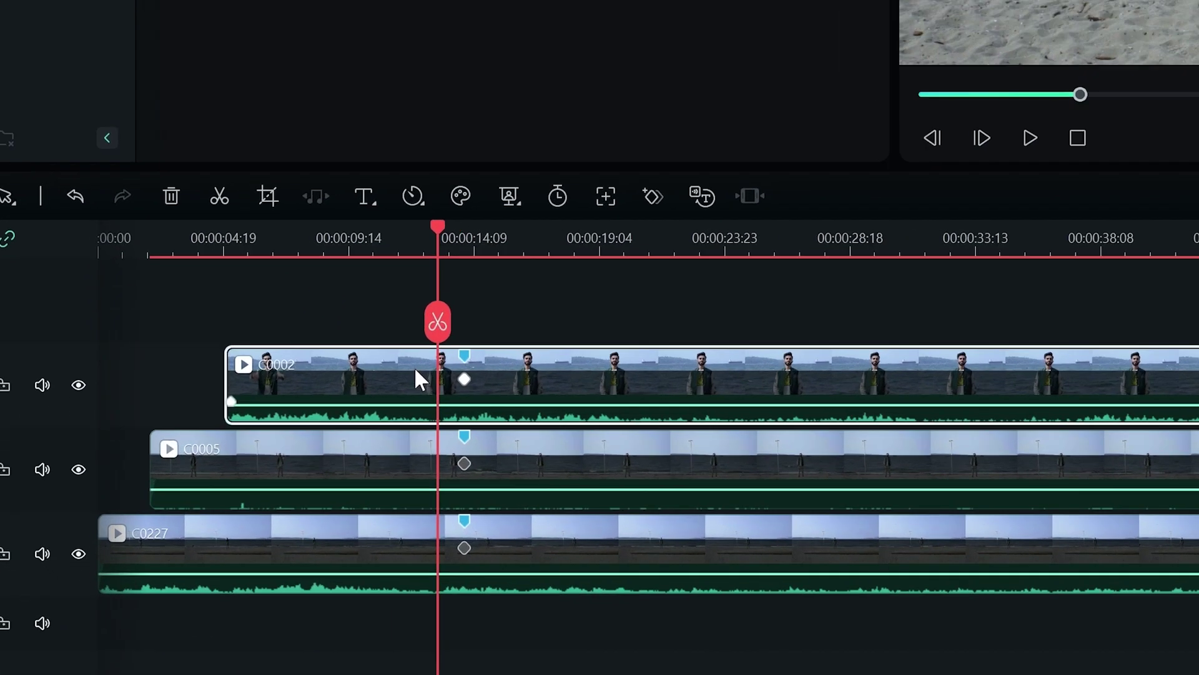
key(m)
click(252, 527)
key(m)
click(249, 574)
key(m)
Add position and scale keyframes to all three clips at the 00:00:13:00 marker.
drag(437, 420, 543, 419)
click(289, 501)
click(1170, 183)
click(1170, 154)
click(293, 546)
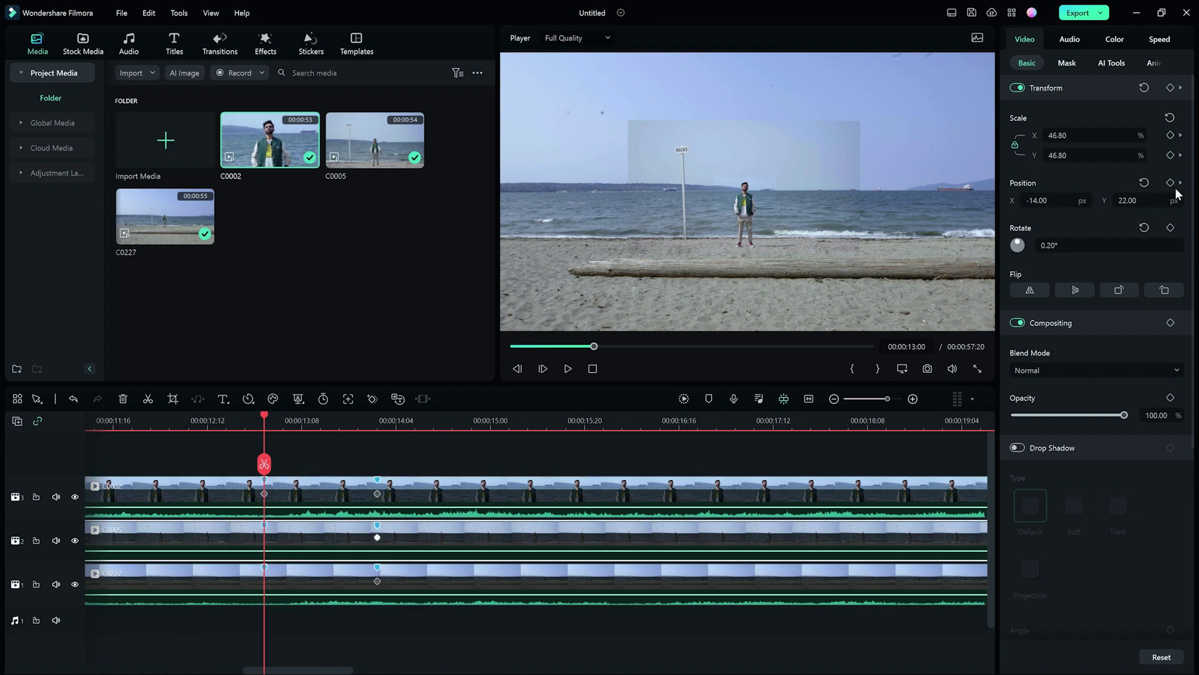
click(311, 569)
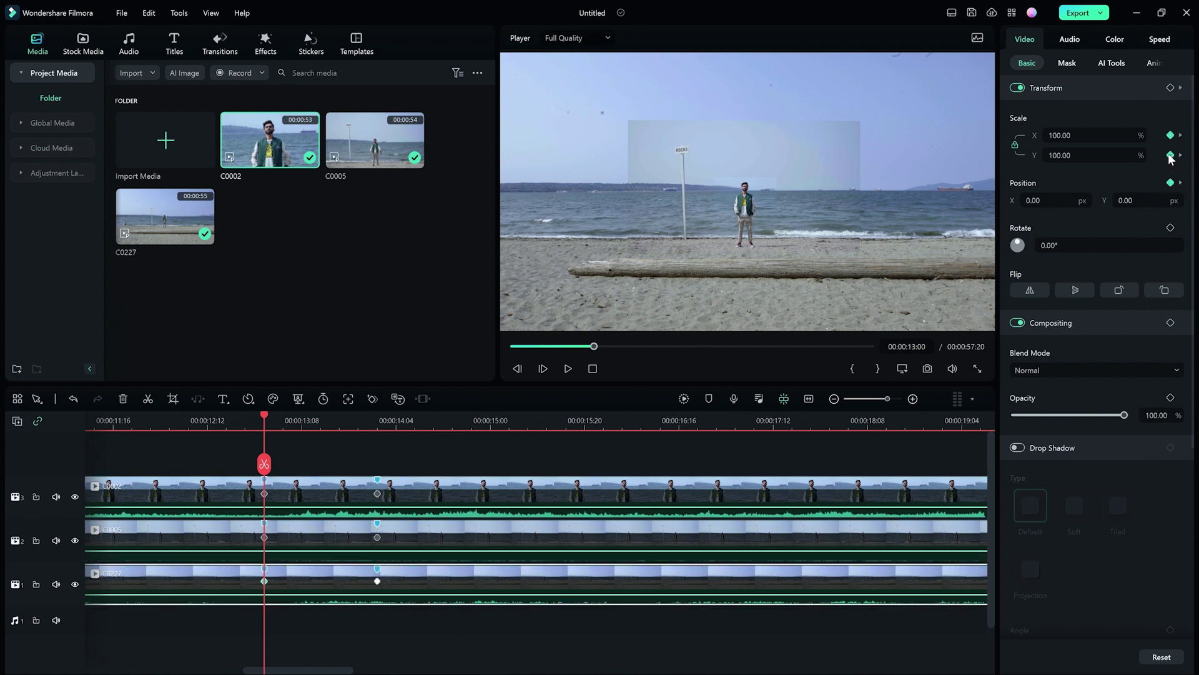
Set the opacity of C0002 to 48%.
click(279, 500)
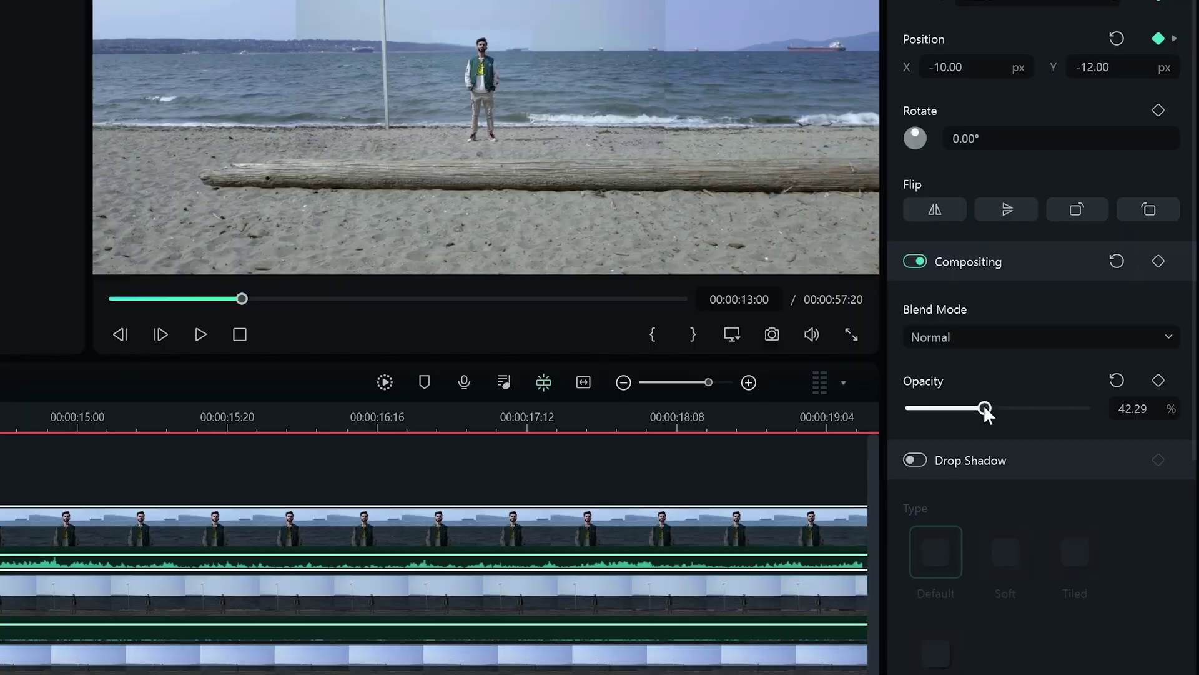
mouse_move(1057, 415)
mouse_down()
mouse_move(1111, 416)
mouse_move(1066, 417)
mouse_up()
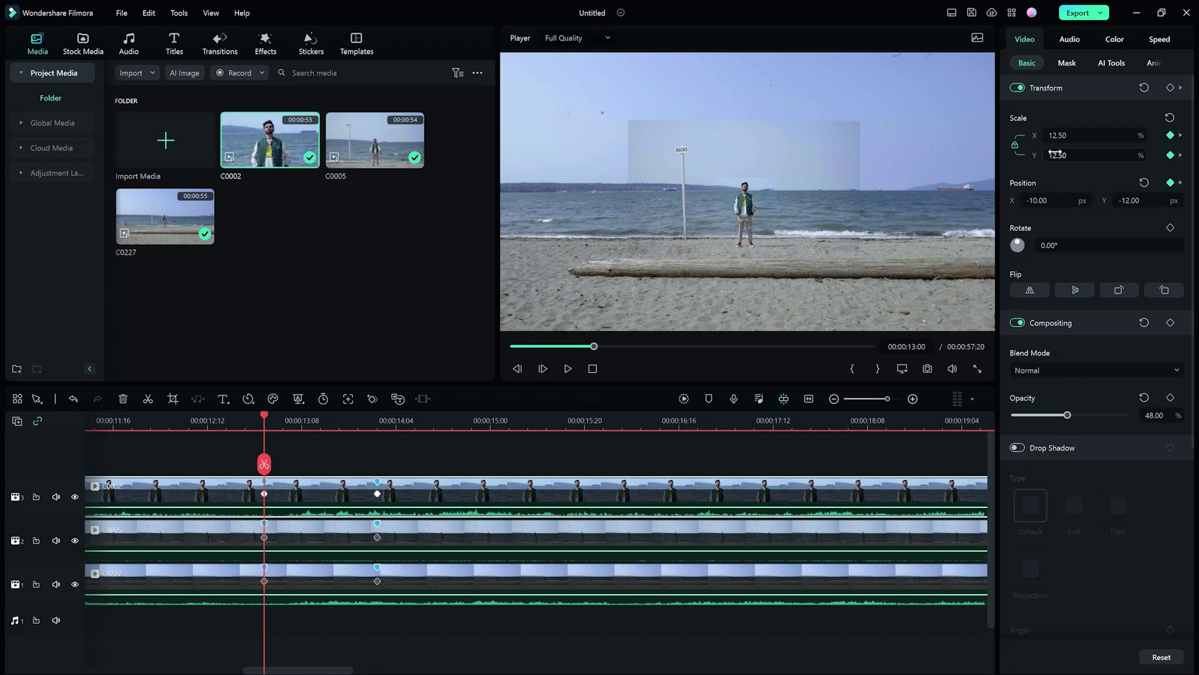
Enlarge C0002 to a close-up of the man's face at 00:00:13:00 and reposition it with X -11 px.
drag(999, 35, 1127, 36)
drag(984, 243, 927, 257)
drag(1099, 315, 1058, 302)
click(968, 315)
key(BackSpace)
text(-11)
key(Return)
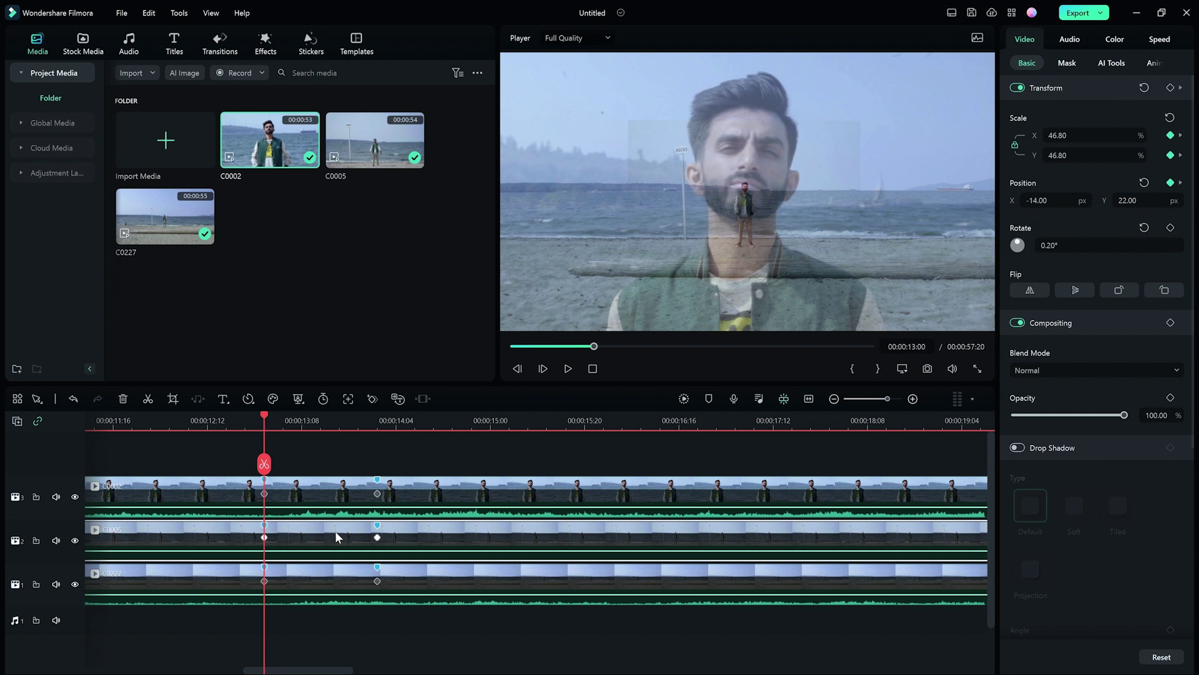
Scale C0005 to 764.80% at 00:00:13:00 and position it at X -78 px, Y 118 px, aligning the man with the C0002 overlay.
drag(1062, 154, 1168, 155)
click(1043, 201)
text(-74)
key(Tab)
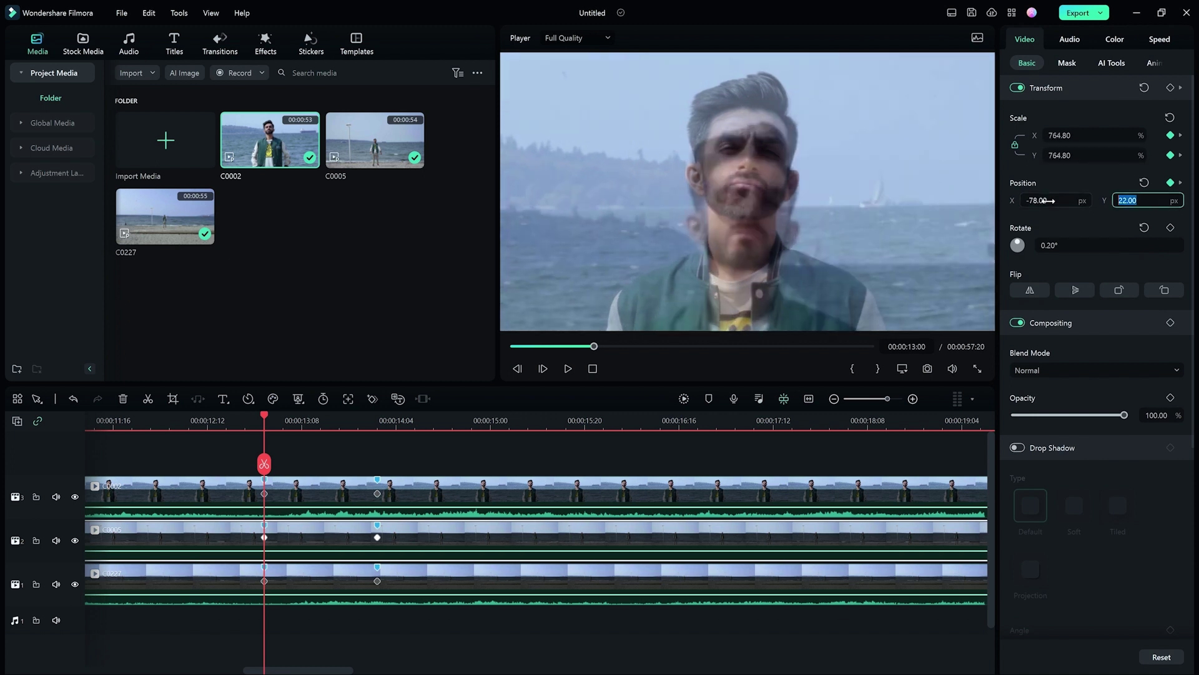
text(118)
key(Return)
click(487, 500)
drag(1067, 414, 1067, 415)
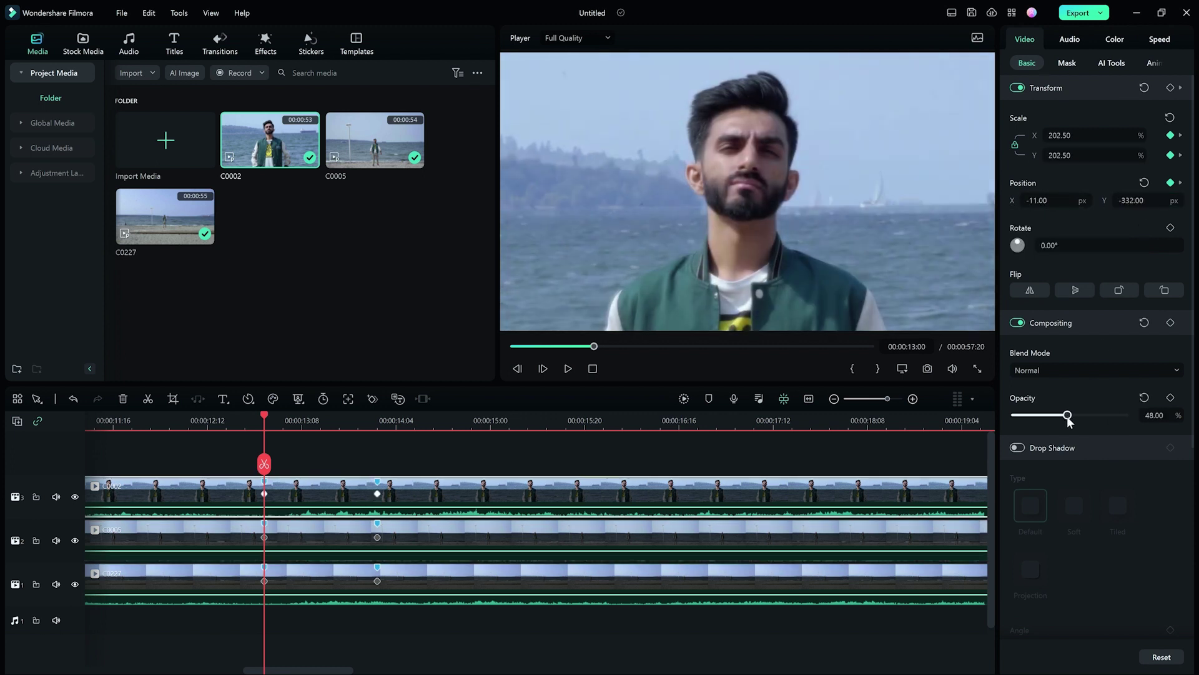
Hide the C0005 track and scale C0227 to 1612% at 00:00:13:00, positioned at X 155 px, Y -55 px.
click(75, 540)
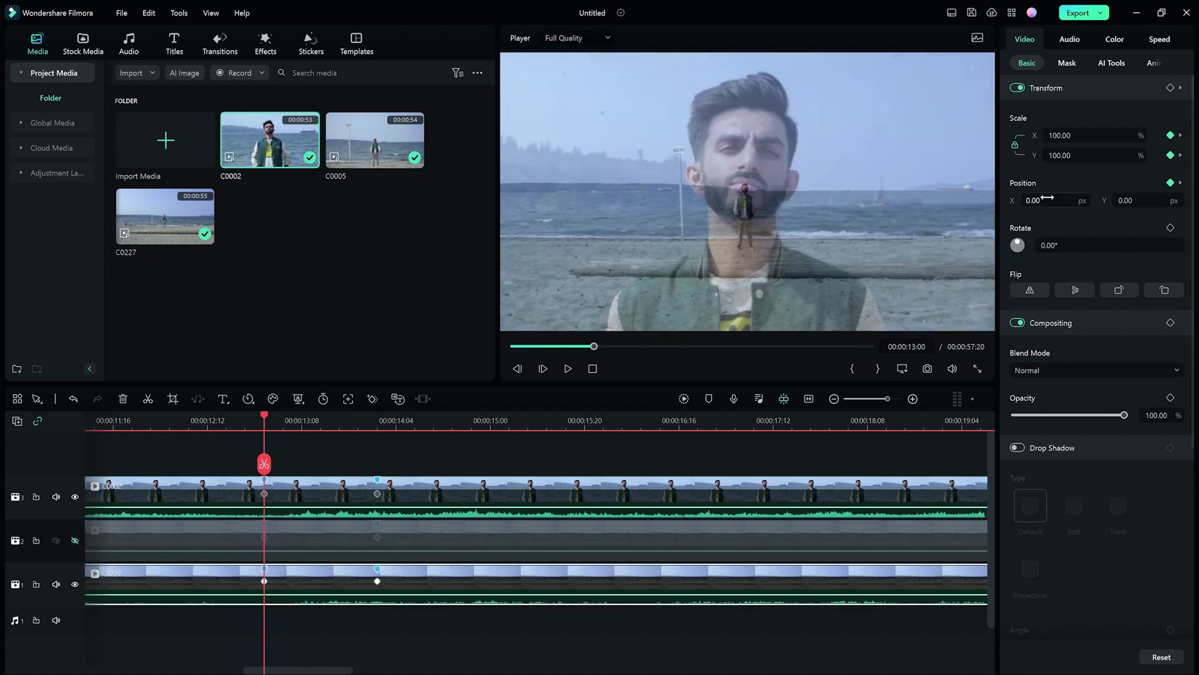
drag(1065, 155, 1187, 156)
click(1065, 156)
text(1612)
key(Return)
click(1043, 200)
text(155)
key(Tab)
text(-55)
key(Return)
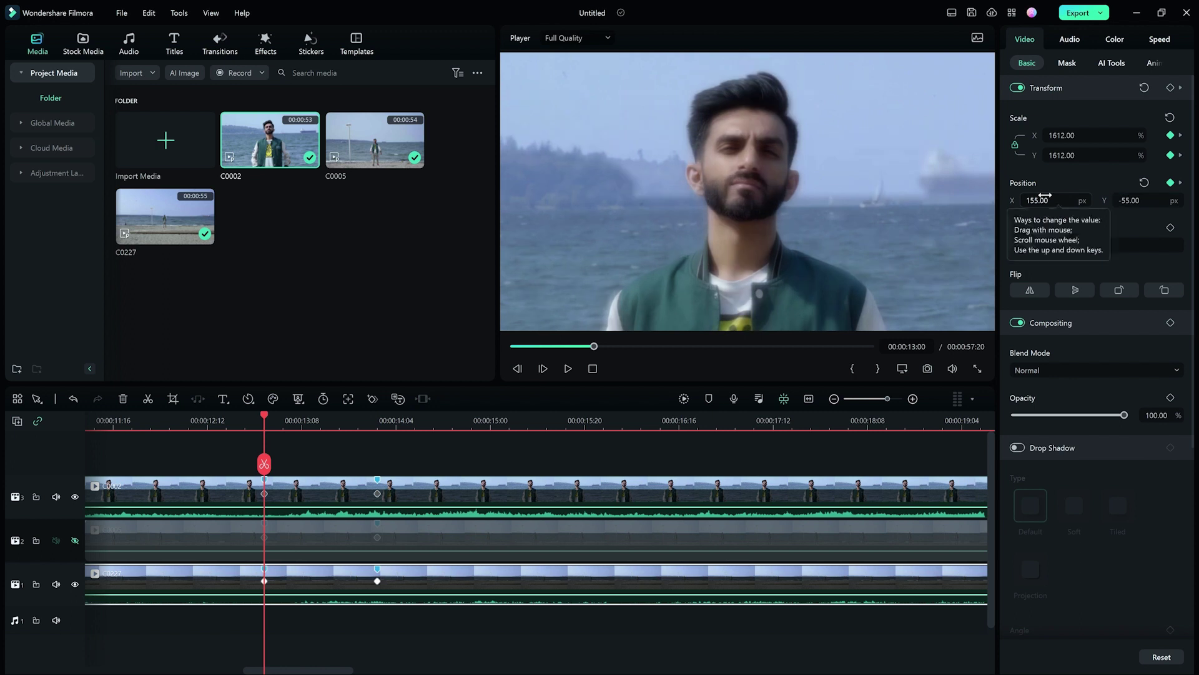
Restore the opacity of C0002 to 100% and unhide the C0005 track.
click(455, 489)
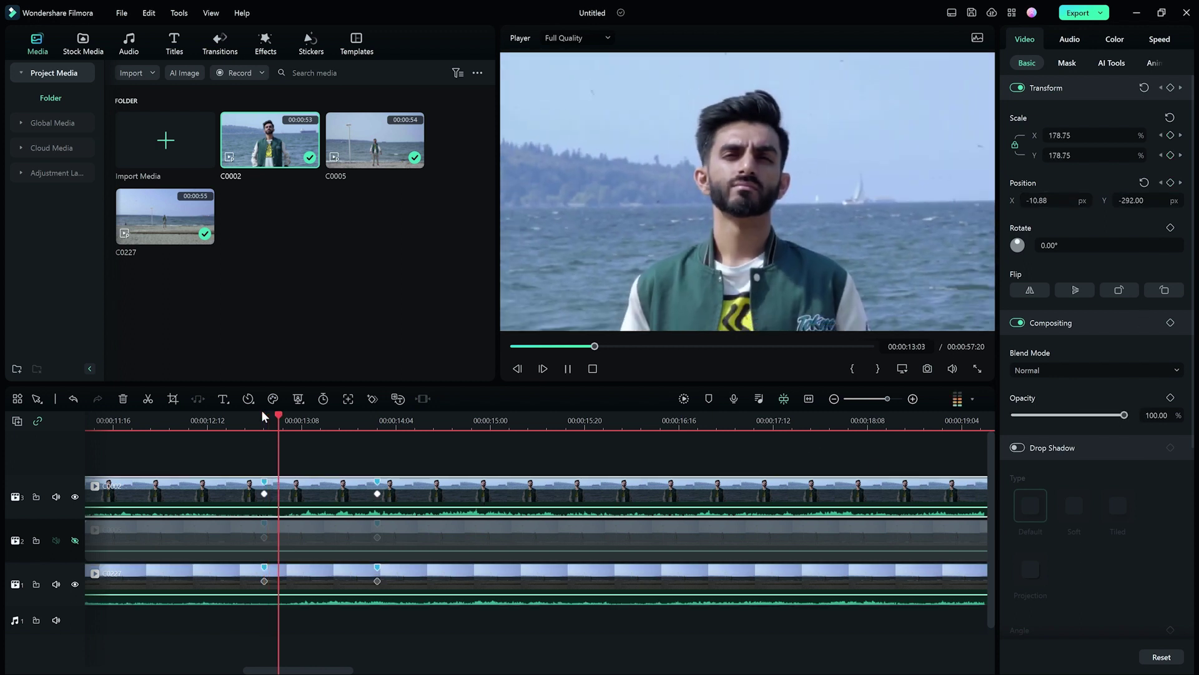
key(space)
key(space)
click(75, 541)
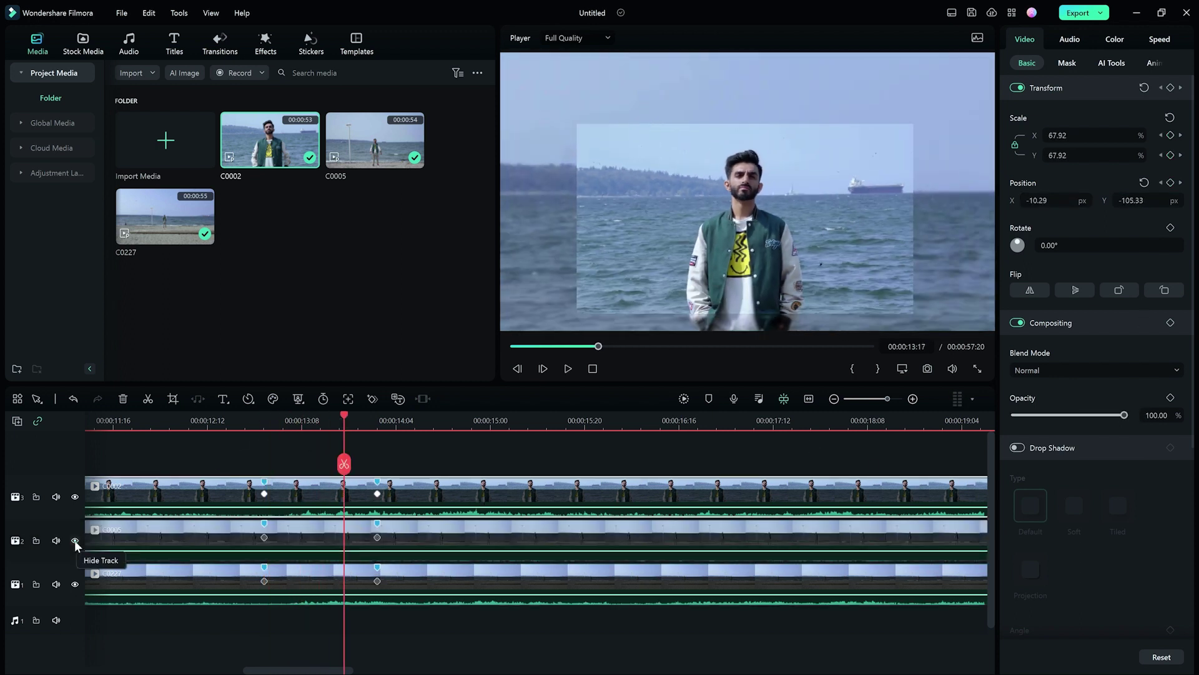
Play the zoom transition from 00:00:13:00 to check how the three clips blend.
mouse_move(268, 420)
mouse_down()
mouse_move(404, 421)
mouse_move(263, 436)
mouse_up()
key(space)
key(space)
drag(405, 417, 264, 433)
key(space)
key(space)
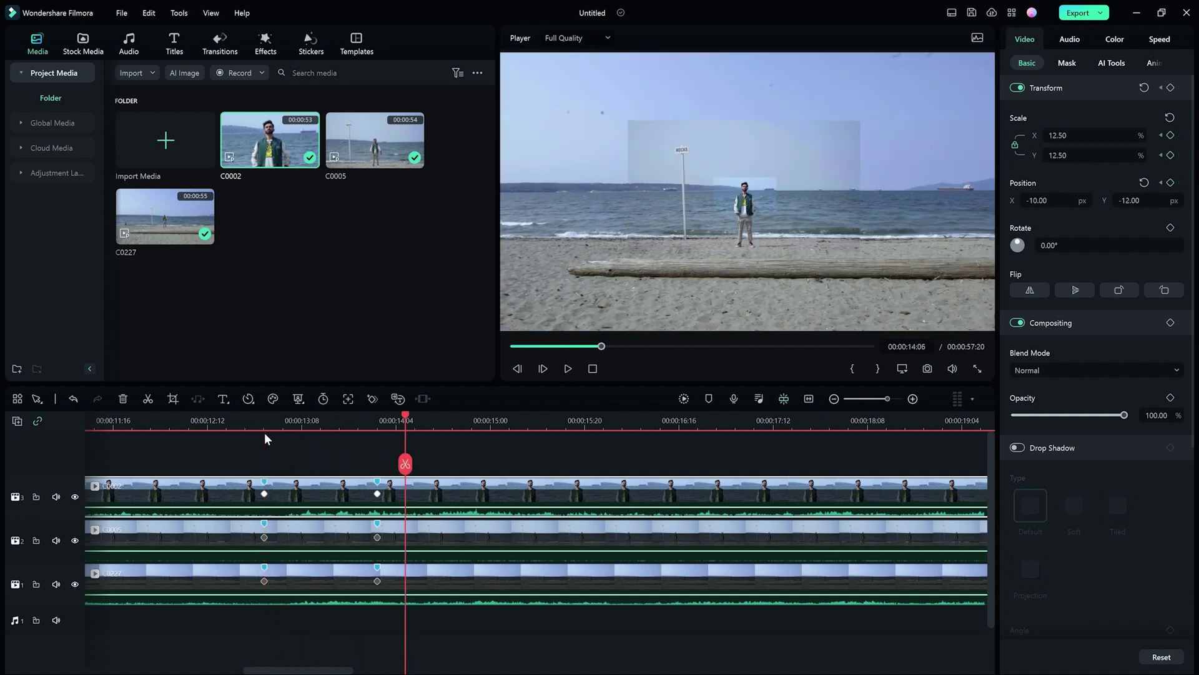
Draw a freeform mask around the man in C0002 at 00:00:13:18 with a blur strength of 76.57.
click(348, 436)
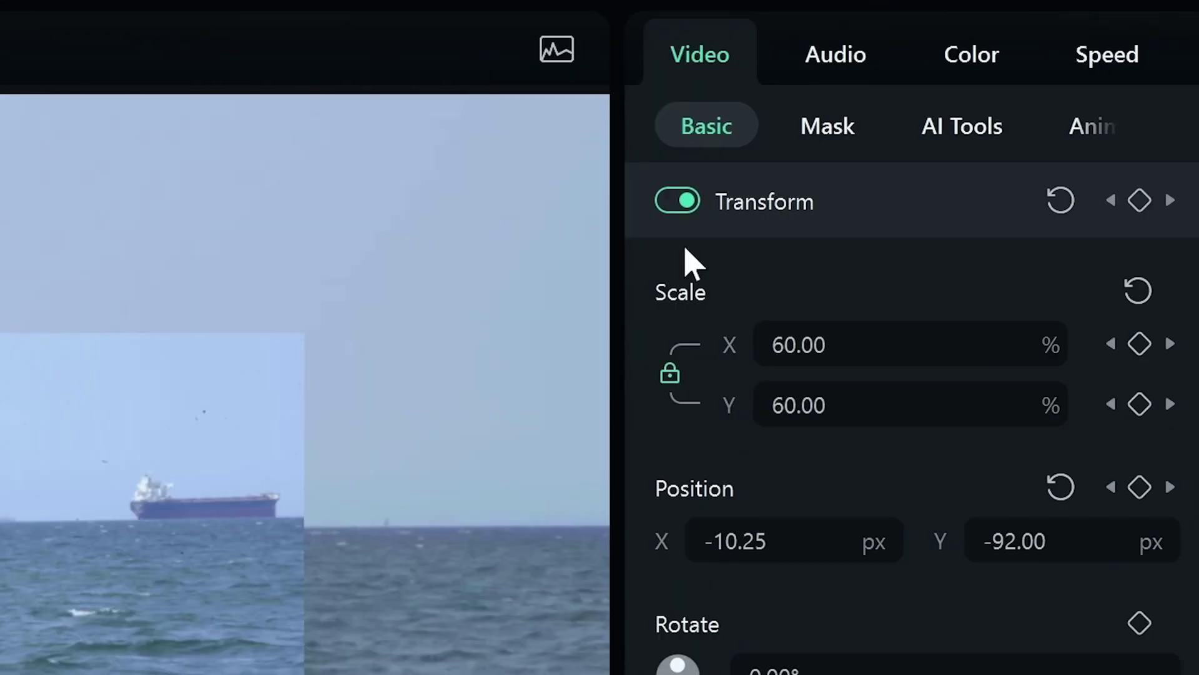
click(828, 134)
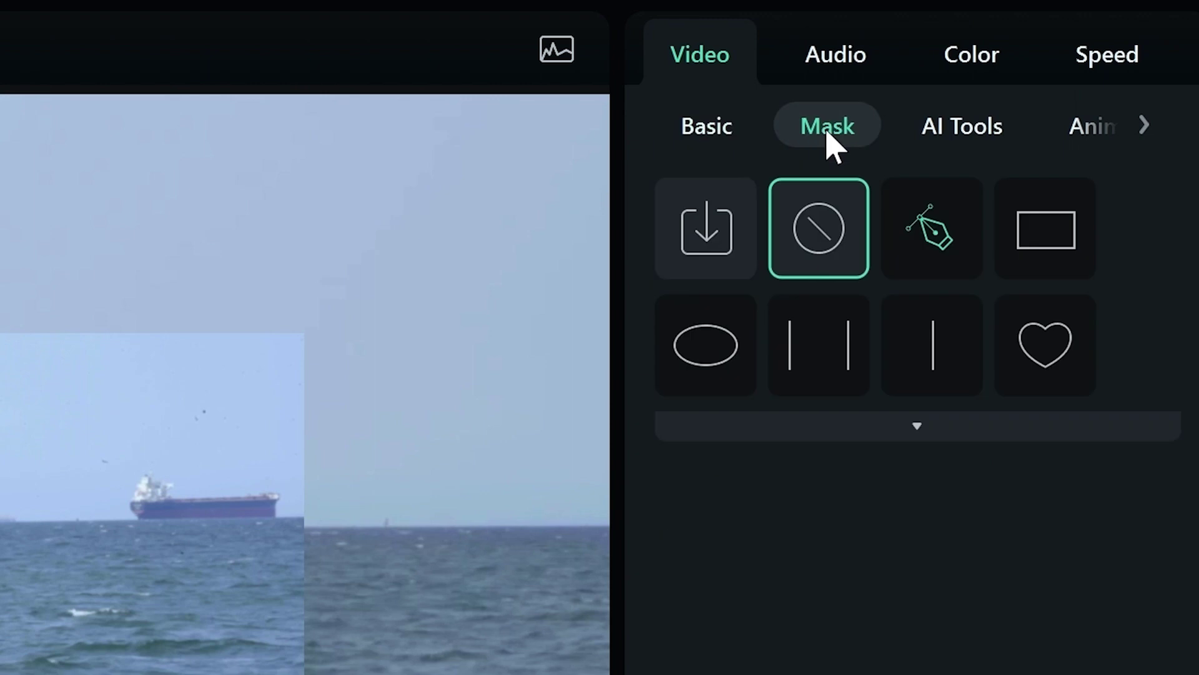
click(913, 241)
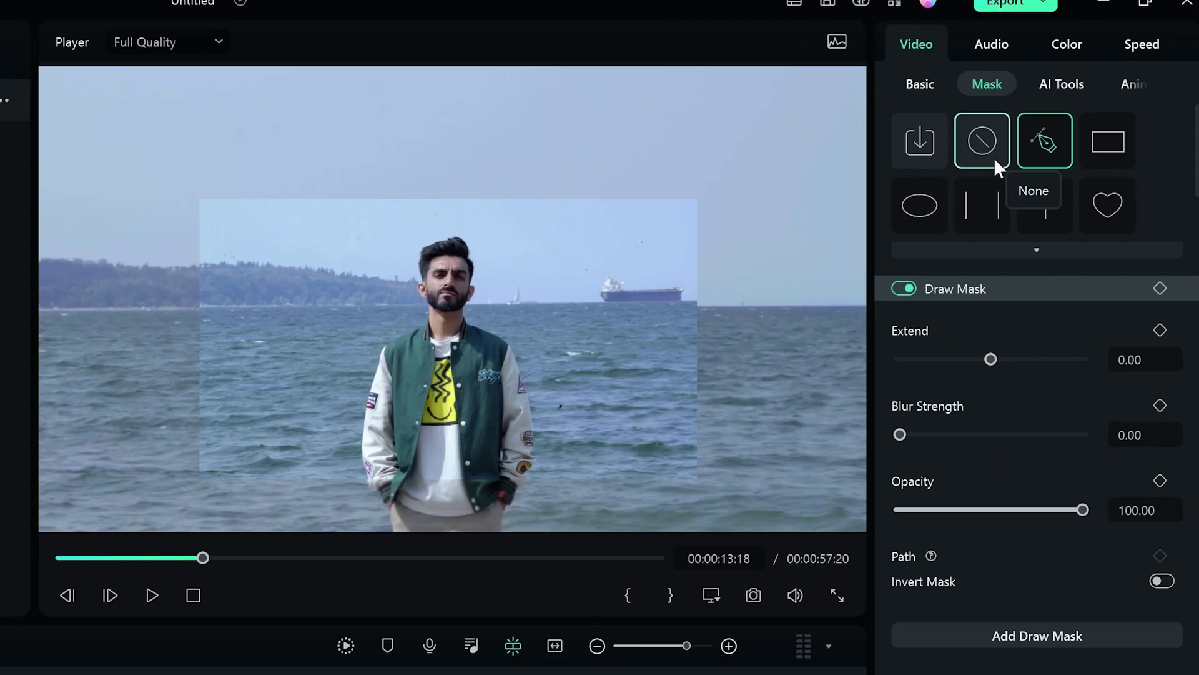
click(688, 292)
click(687, 268)
click(694, 238)
click(703, 216)
click(724, 203)
click(725, 193)
click(721, 173)
click(727, 153)
click(766, 177)
click(759, 197)
click(778, 209)
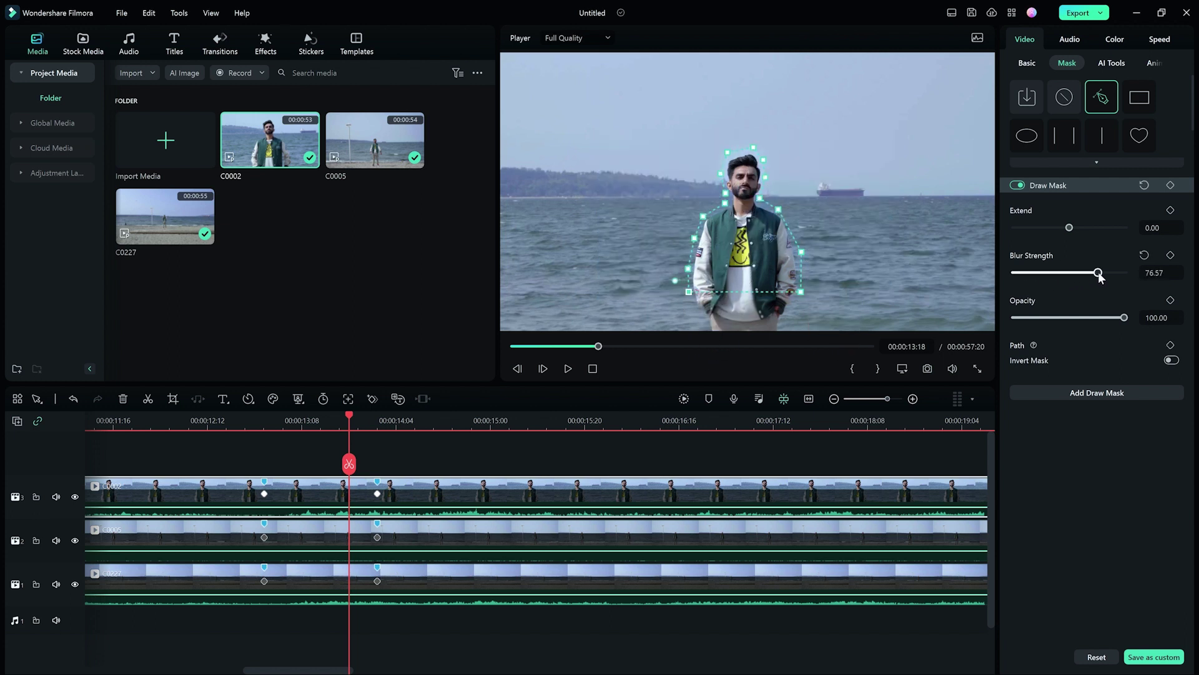
Draw a roughly rectangular mask around the man in C0005 at 00:00:13:23 with a blur strength of 35.43.
drag(349, 415, 374, 417)
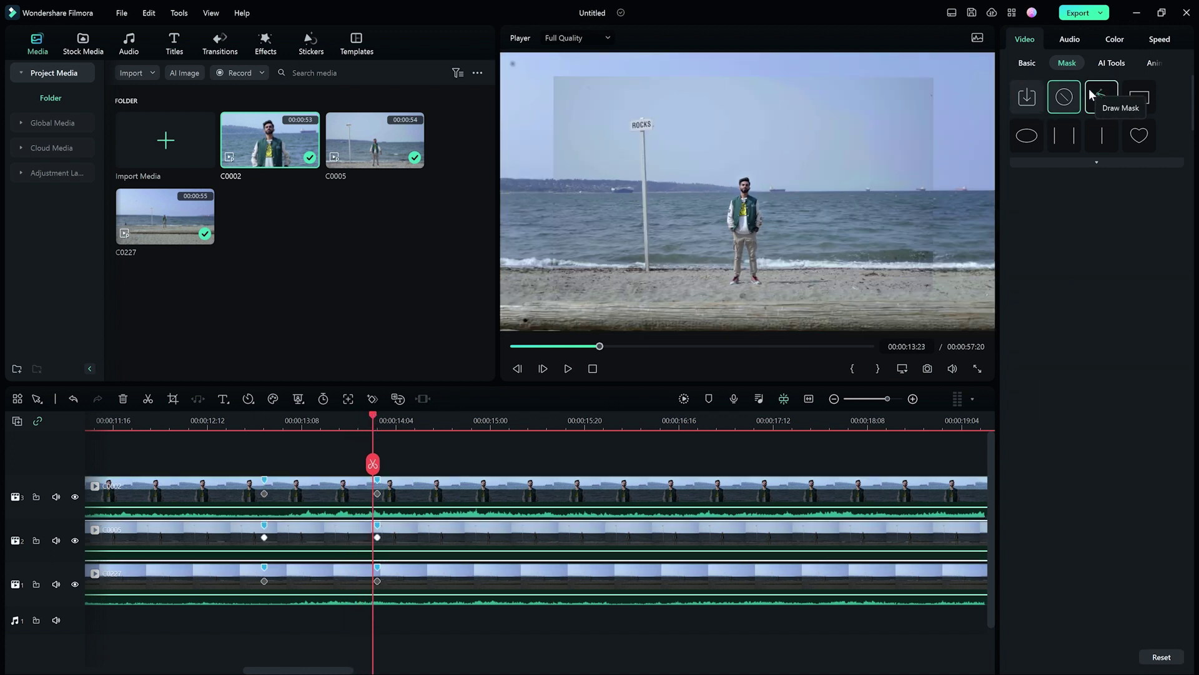
click(1090, 91)
click(675, 285)
click(674, 228)
click(669, 170)
click(797, 167)
click(846, 169)
click(851, 238)
click(848, 287)
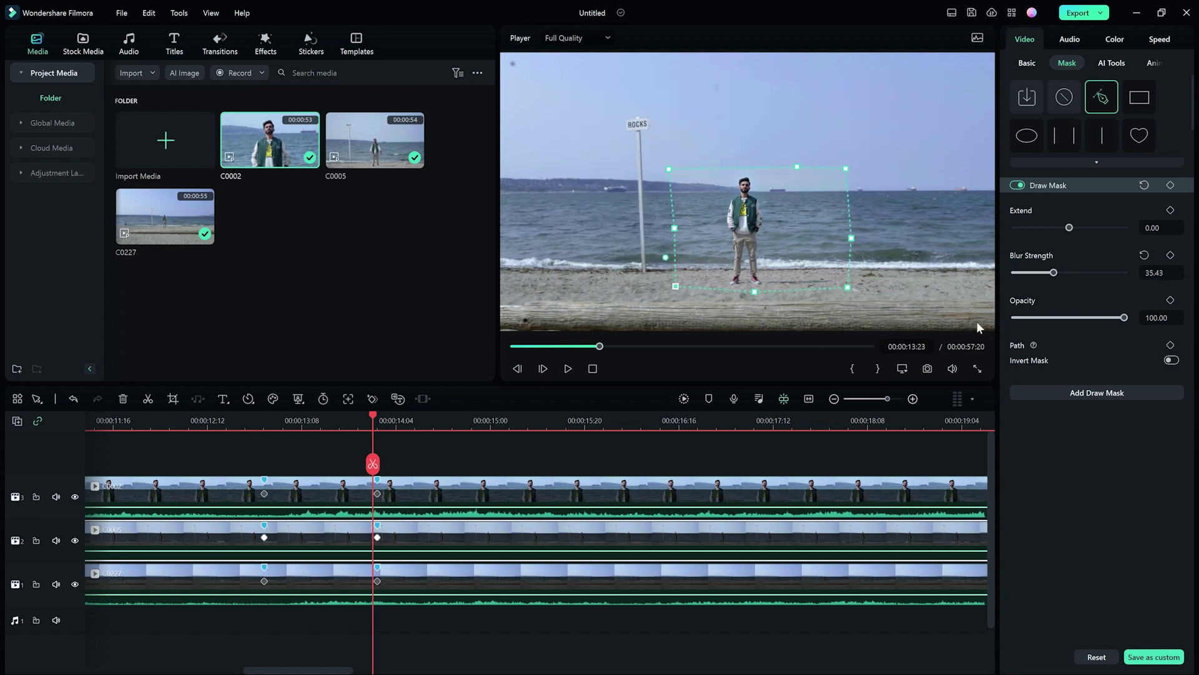
Color-correct C0005 with temperature -9.71, exposure -0.57, brightness 1.73 and white -7.43.
click(1114, 39)
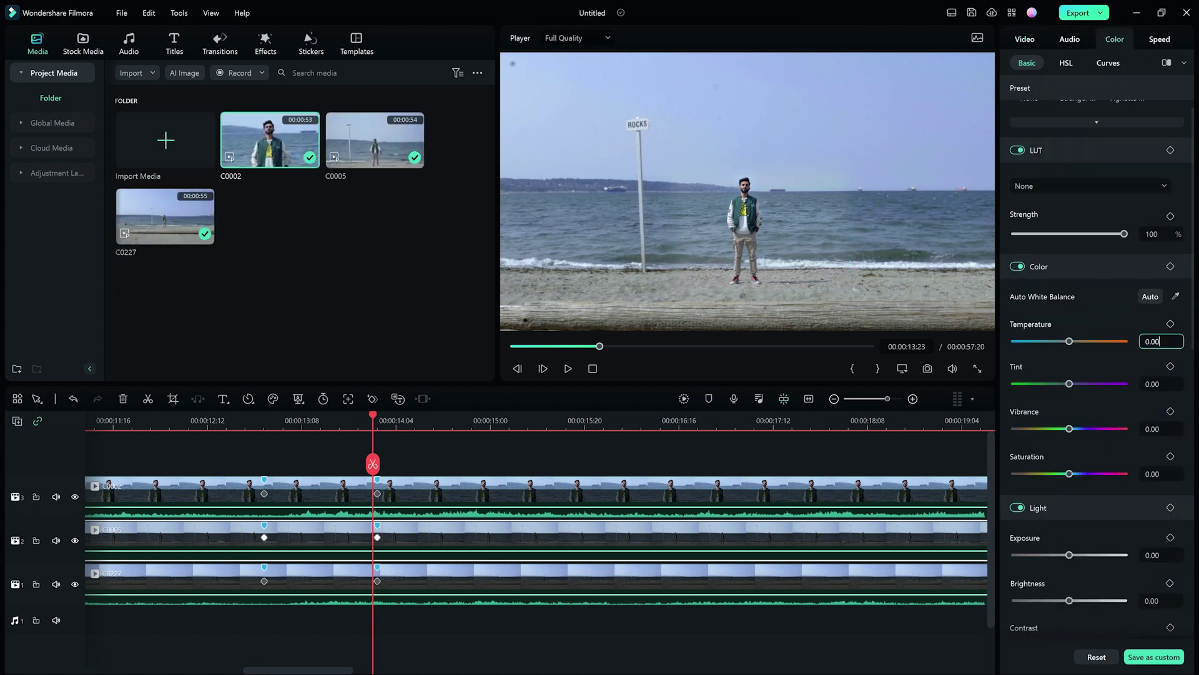
scroll(1136, 465, down, 3)
drag(1152, 450, 1159, 450)
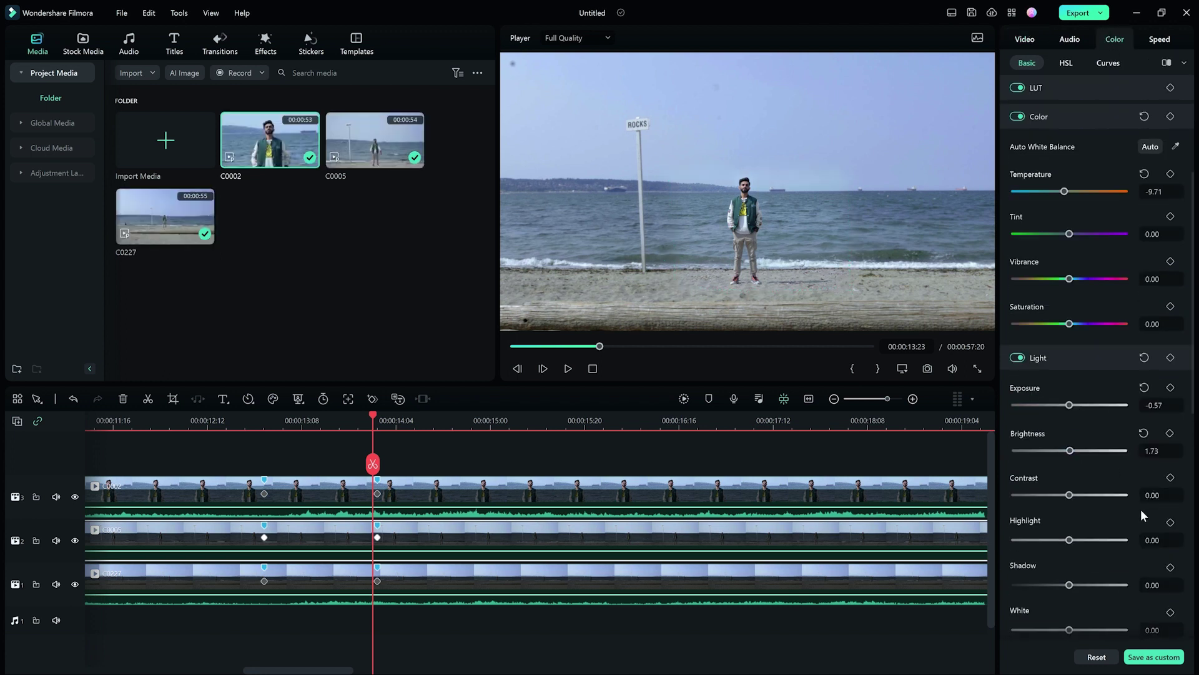
drag(1153, 630, 1124, 630)
Replay the transition from 00:00:13:00 to check the masked and color-corrected blend.
click(262, 421)
key(space)
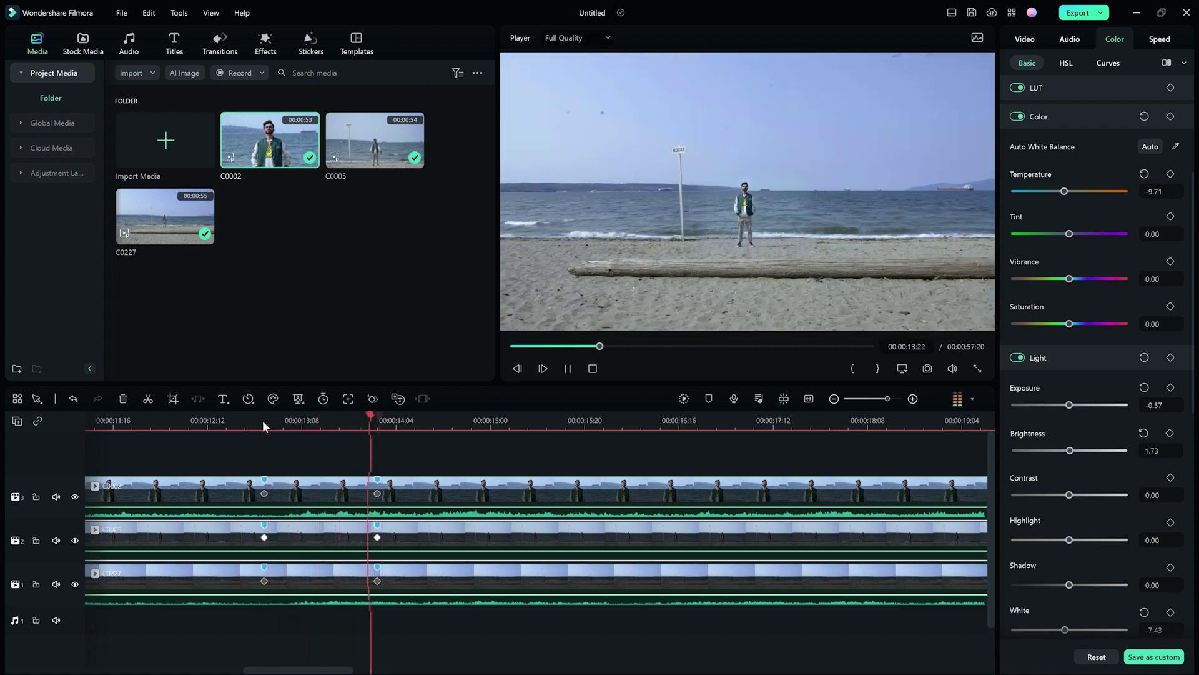
click(262, 421)
key(space)
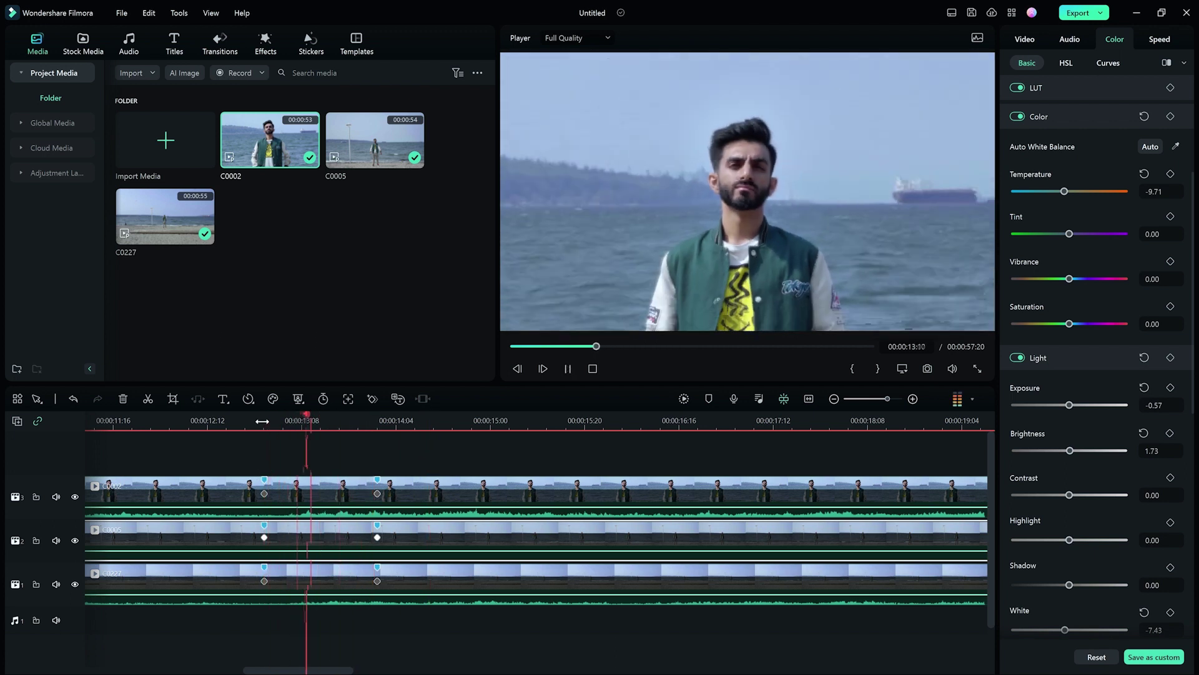